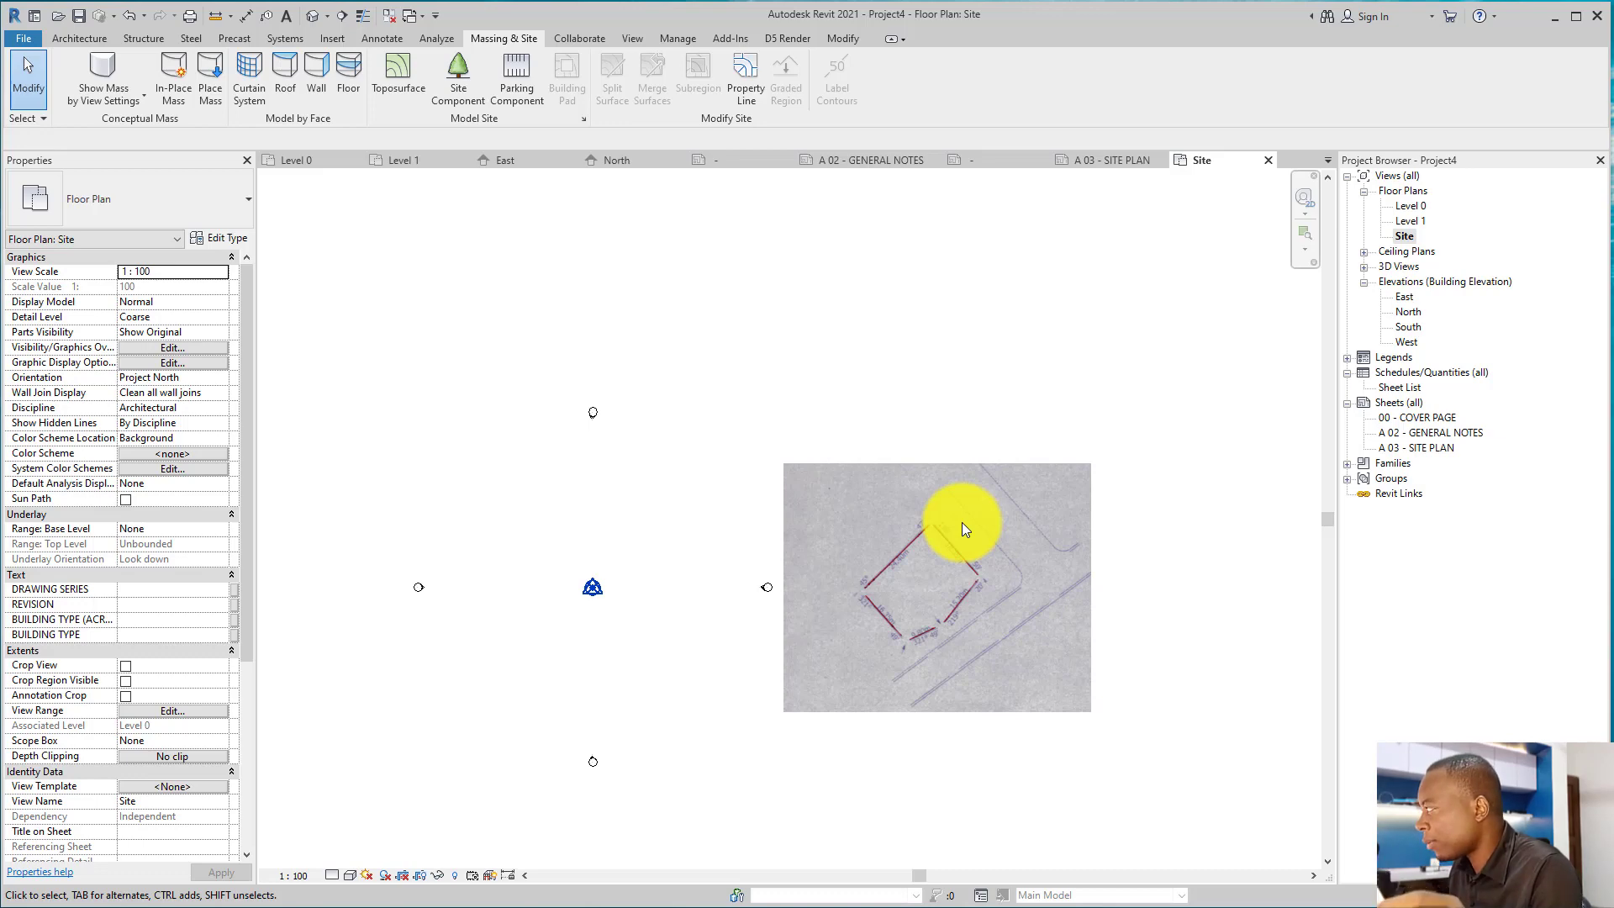
Drag a copy of the plot scan from its folder into the site plan and place it.
scroll(962, 522, up, 5)
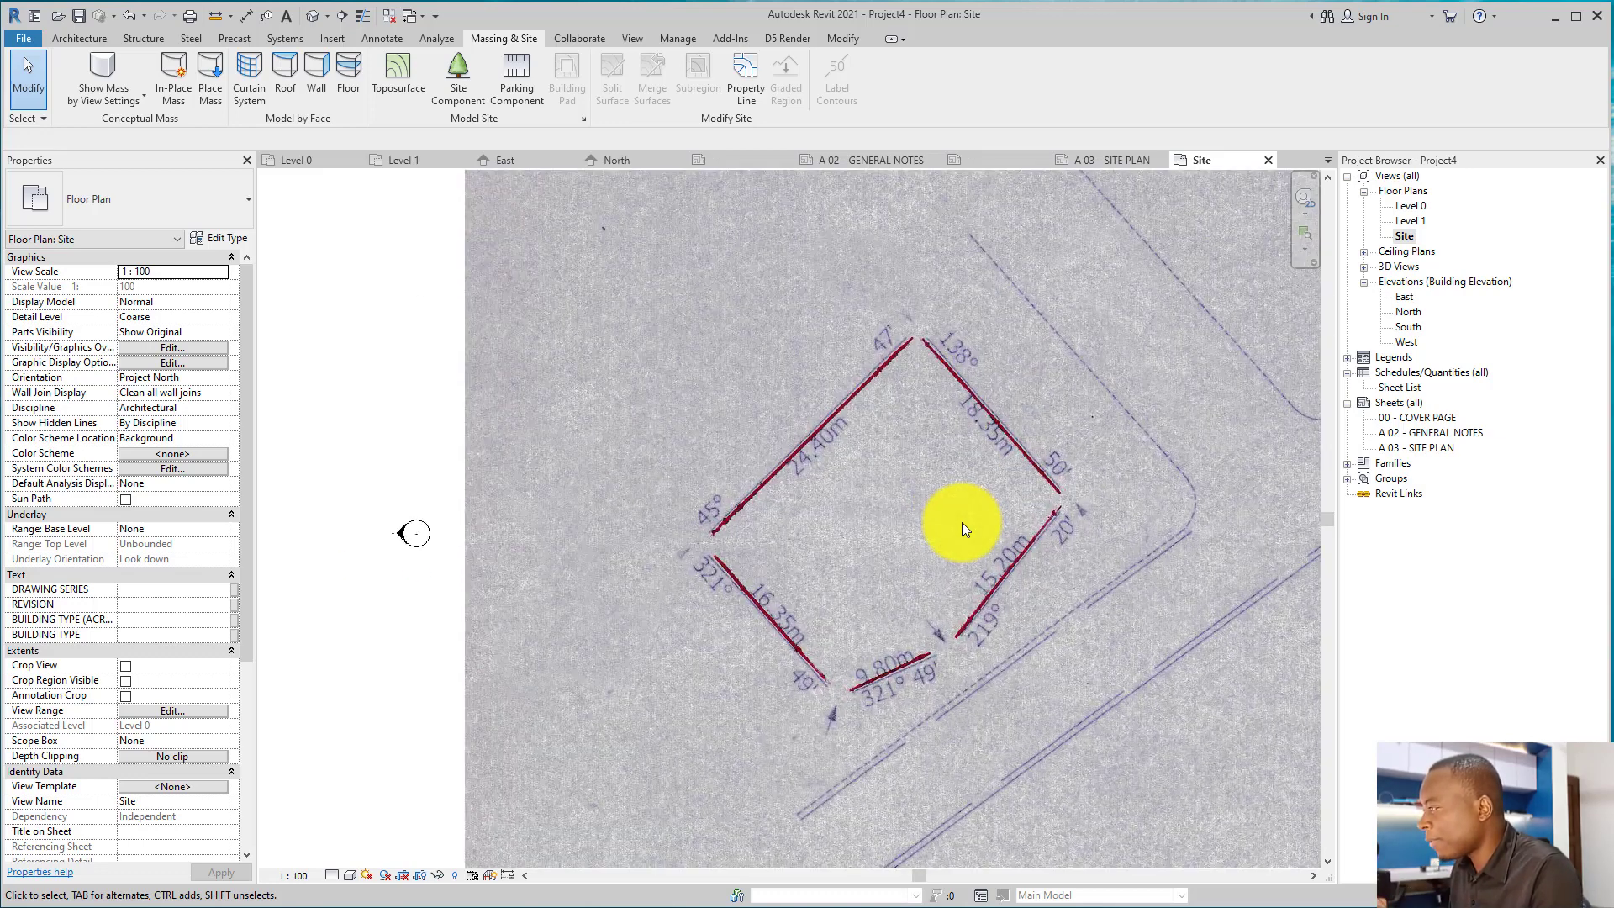
scroll(962, 522, down, 3)
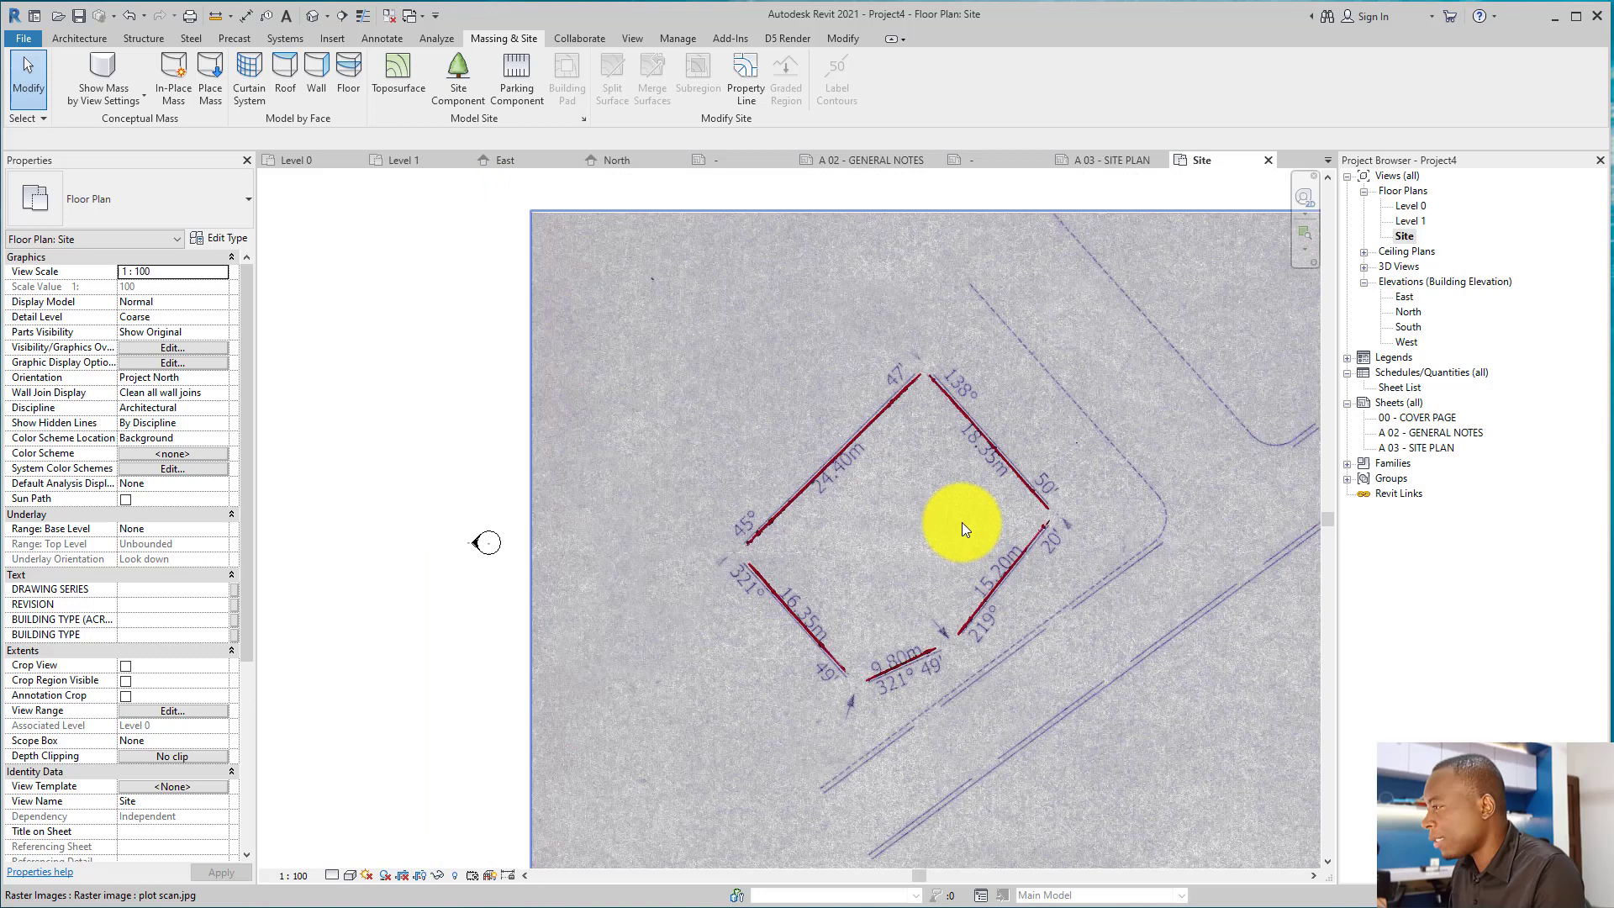
middle_drag(962, 522, 905, 555)
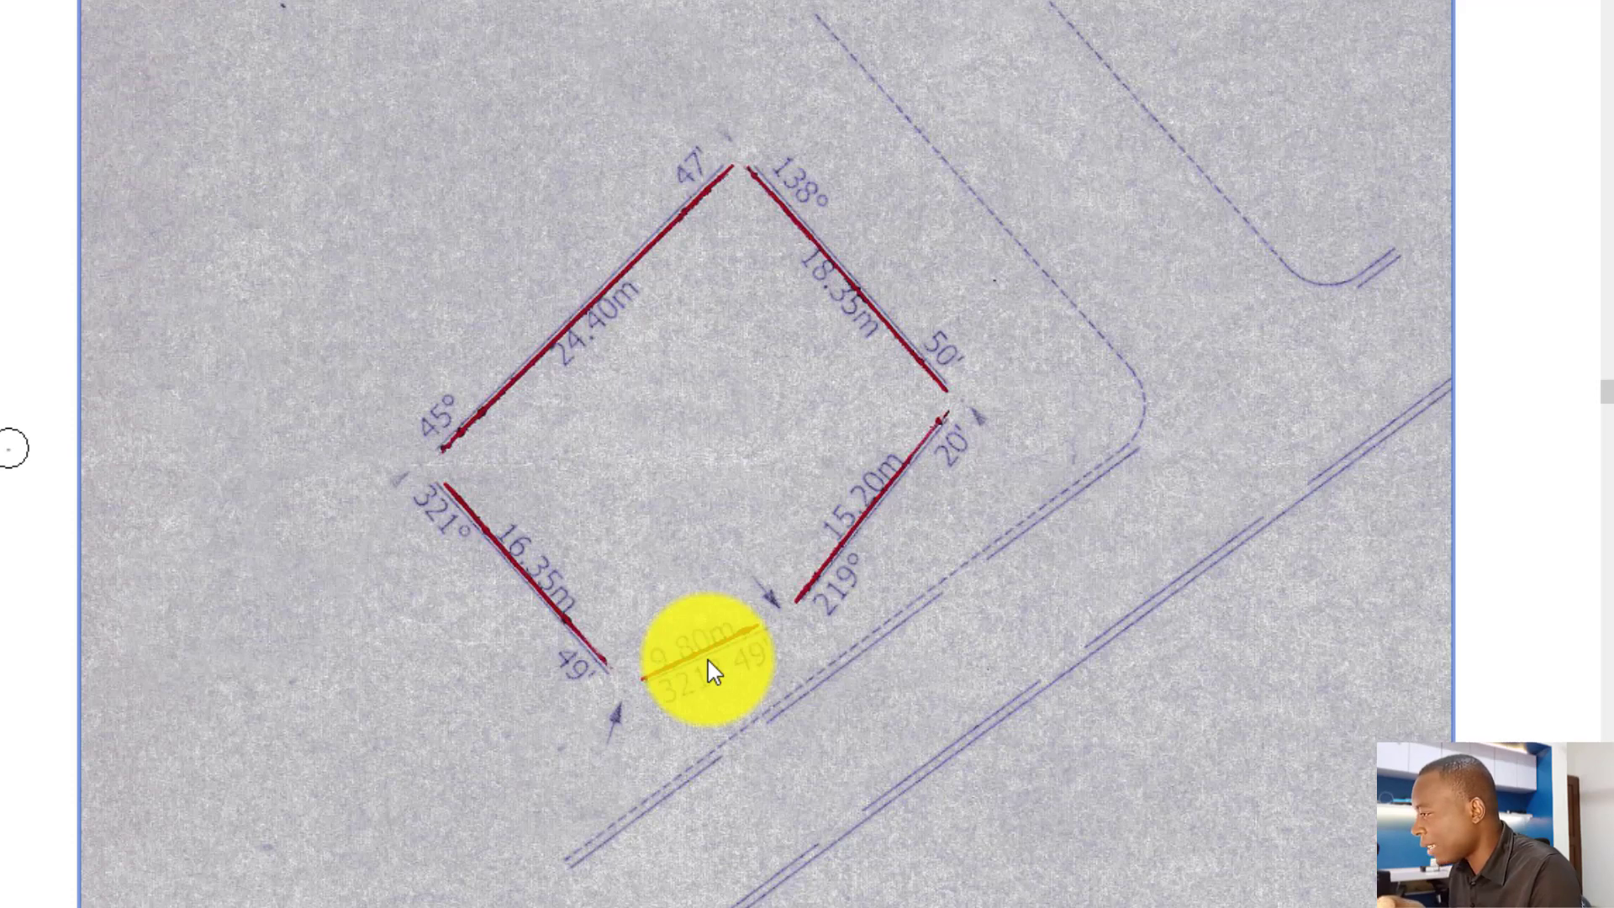
click(708, 659)
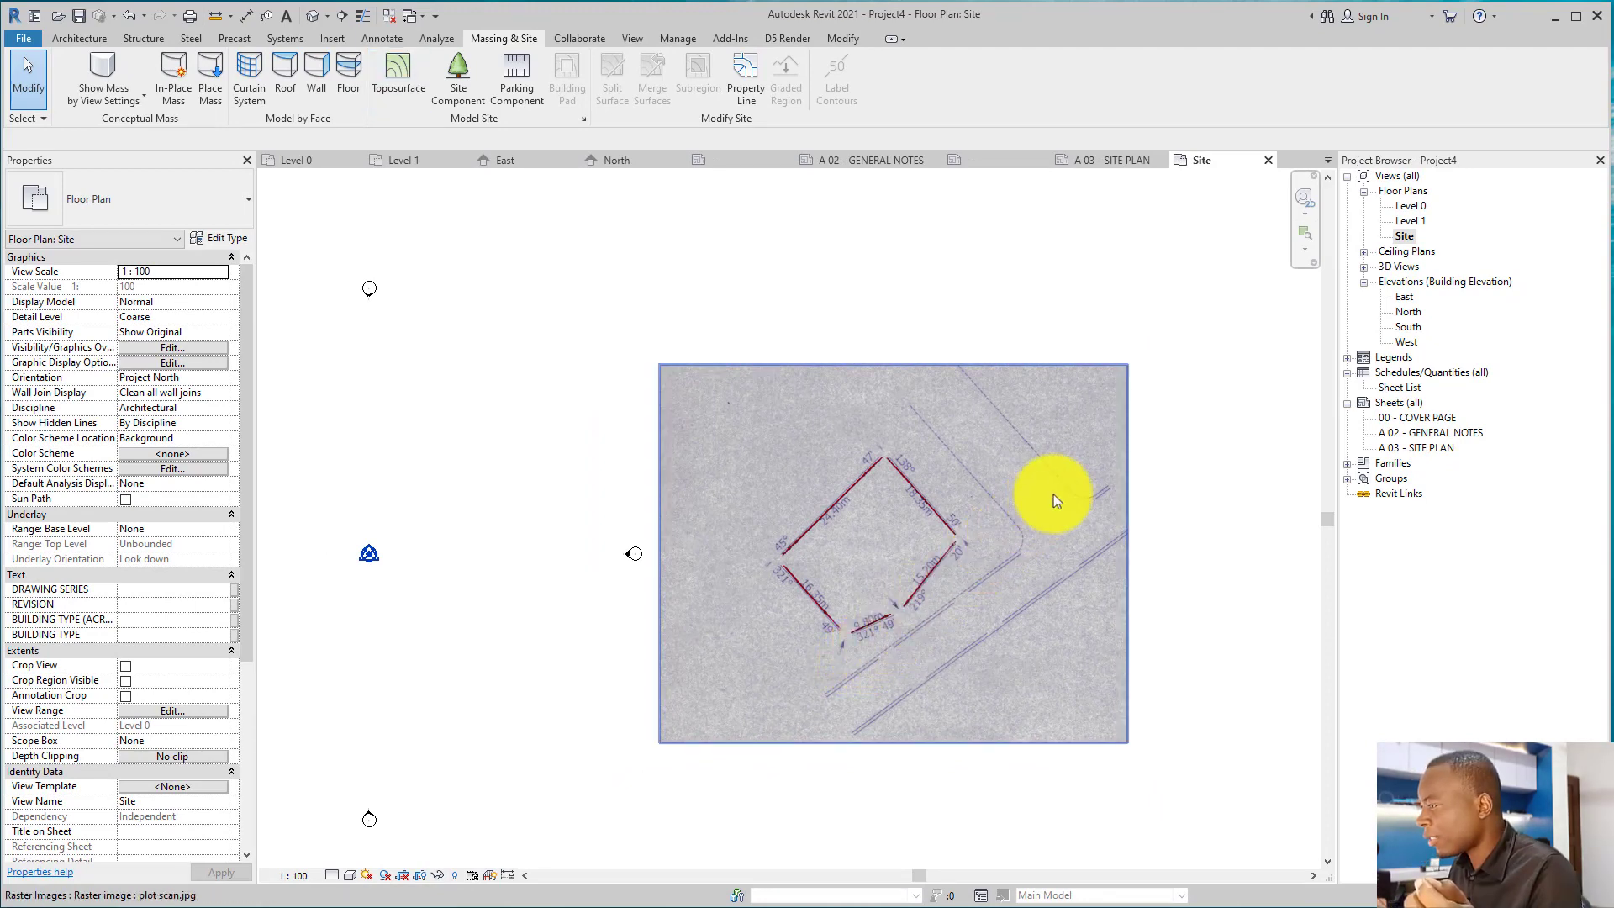
click(1077, 474)
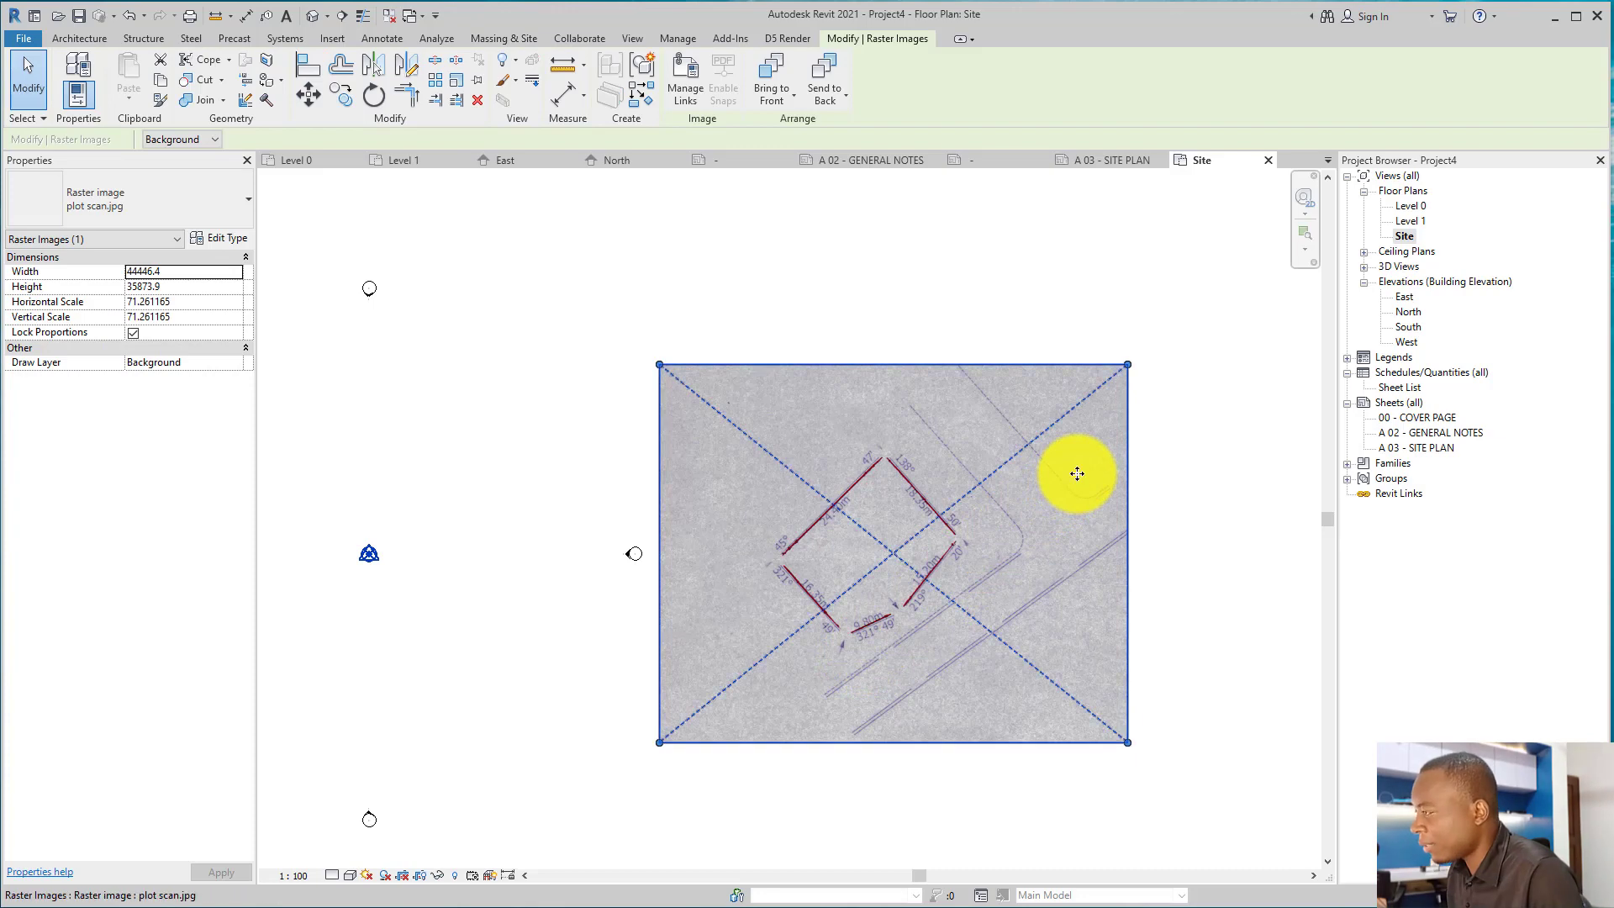
click(1507, 220)
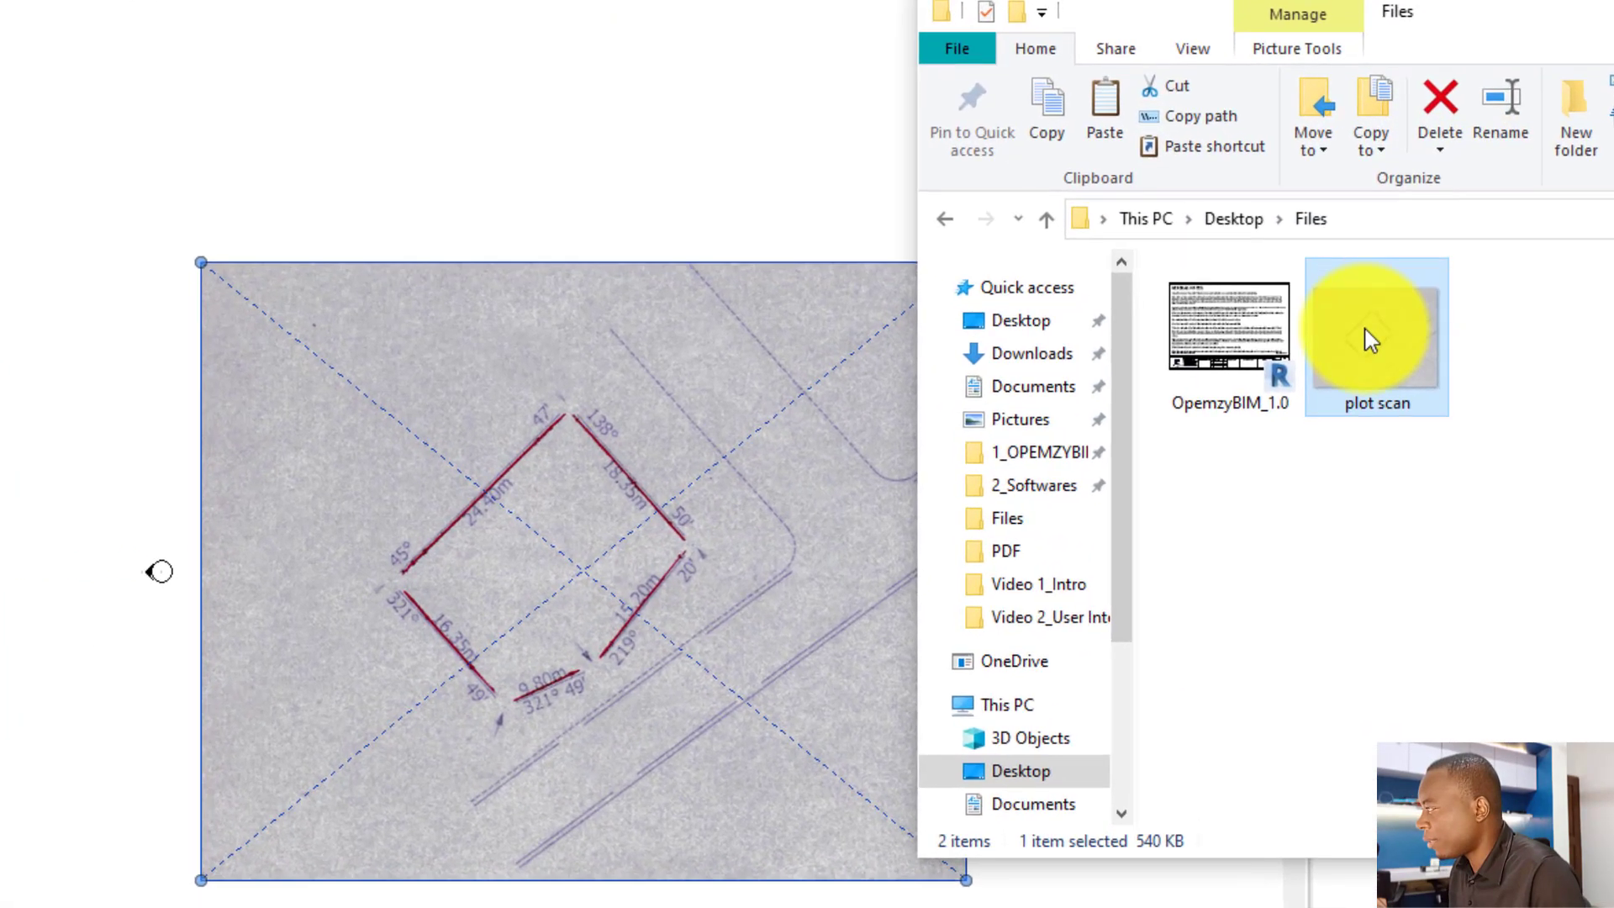
drag(1369, 409, 898, 406)
drag(590, 329, 134, 389)
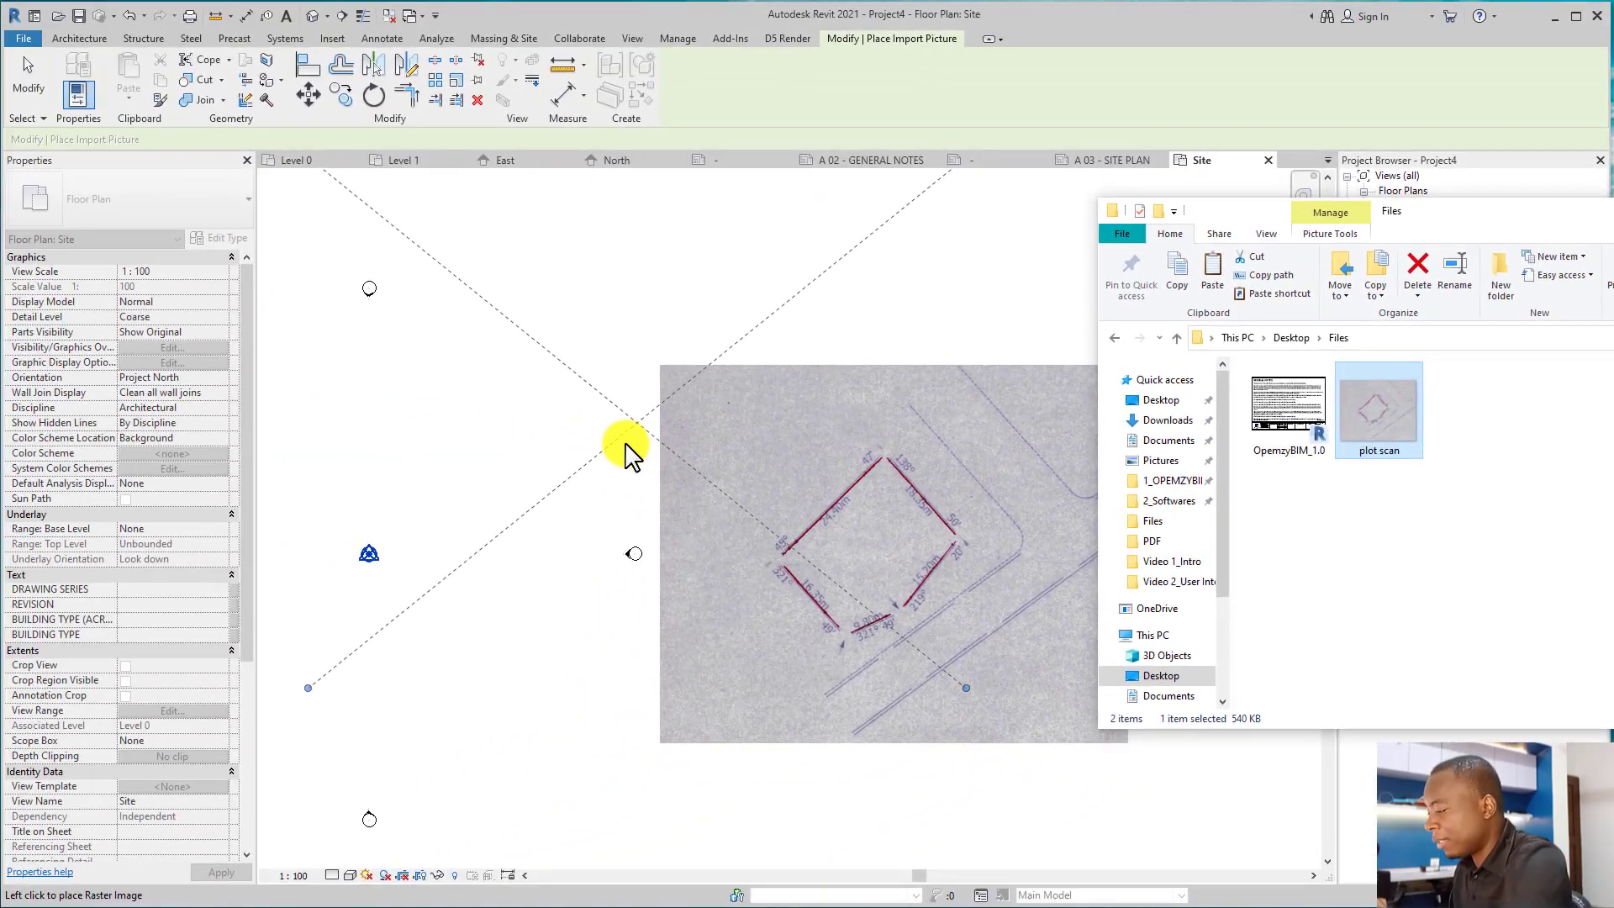
click(838, 329)
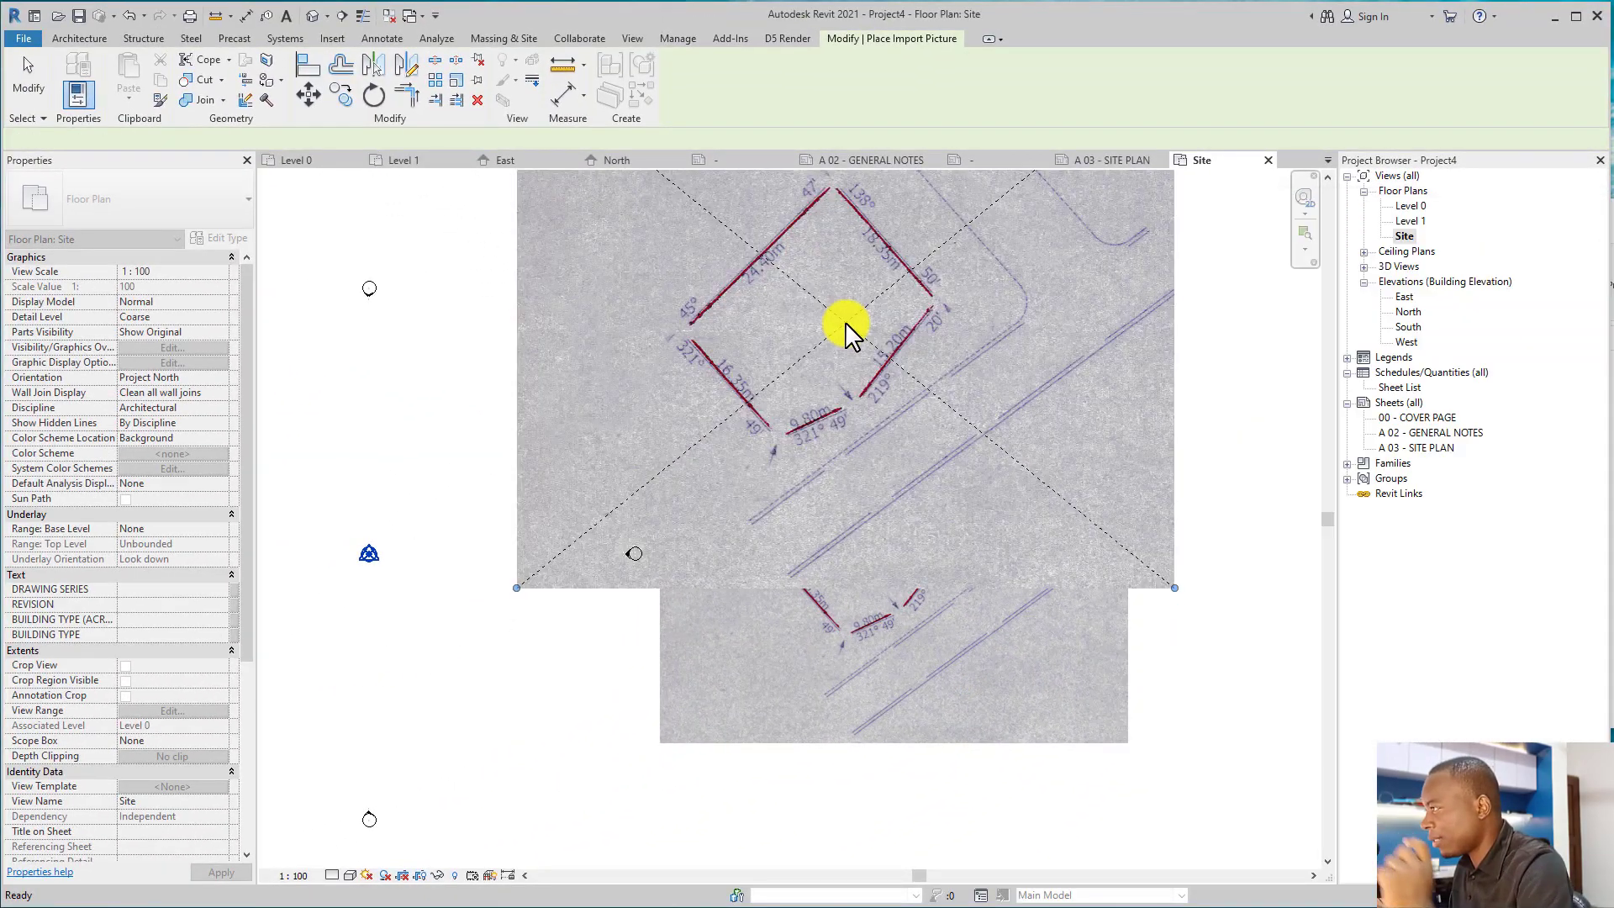
click(855, 331)
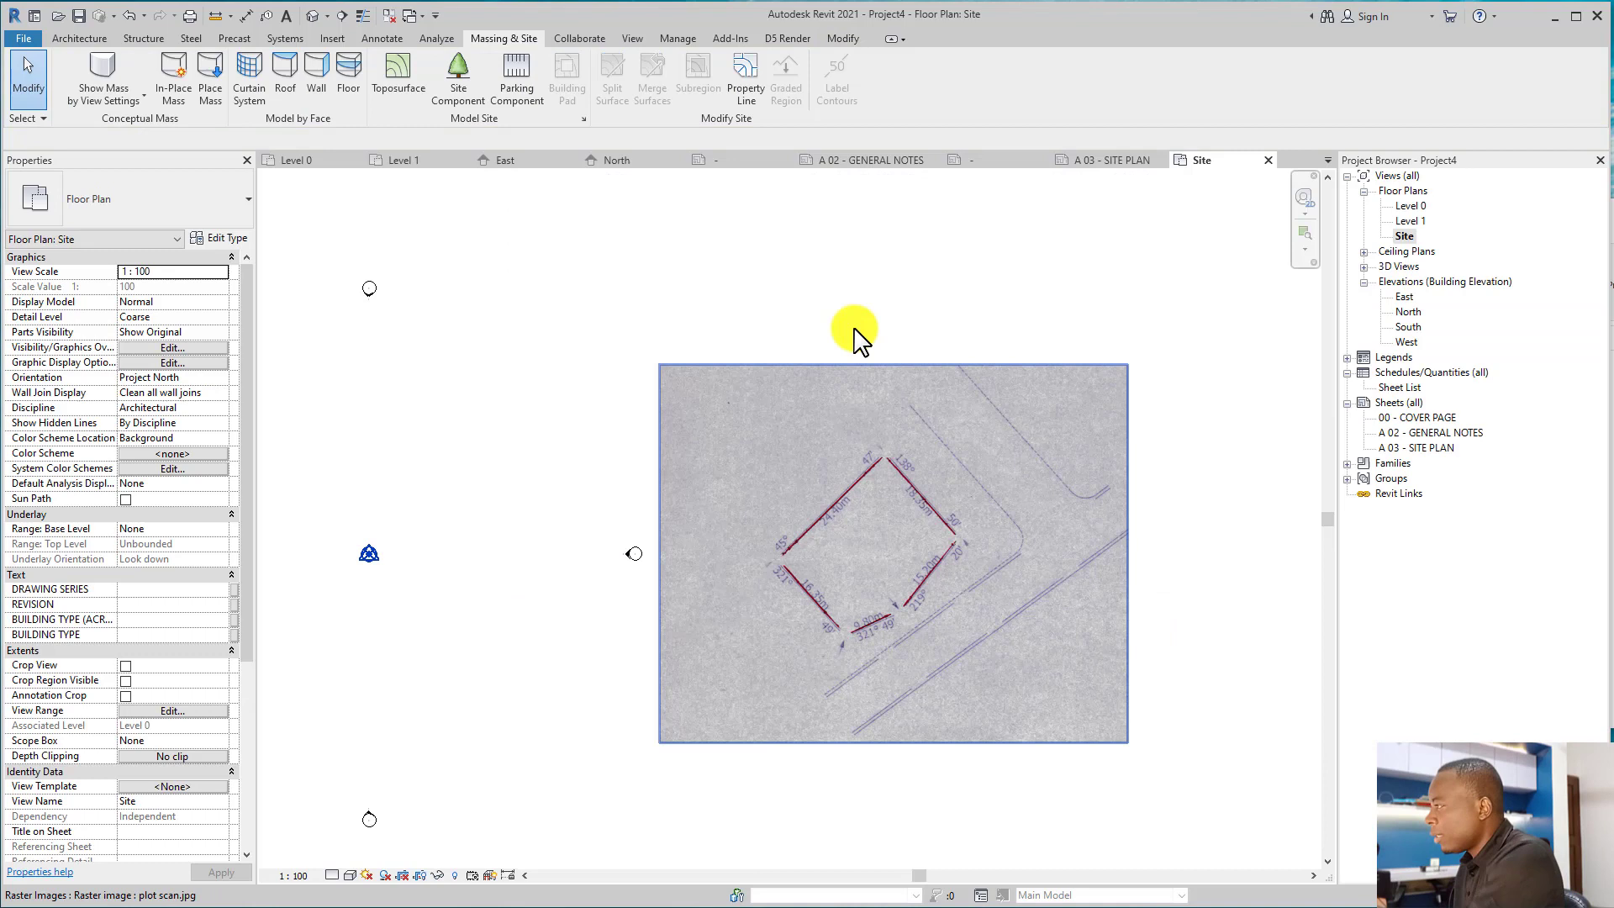
scroll(854, 327, up, 2)
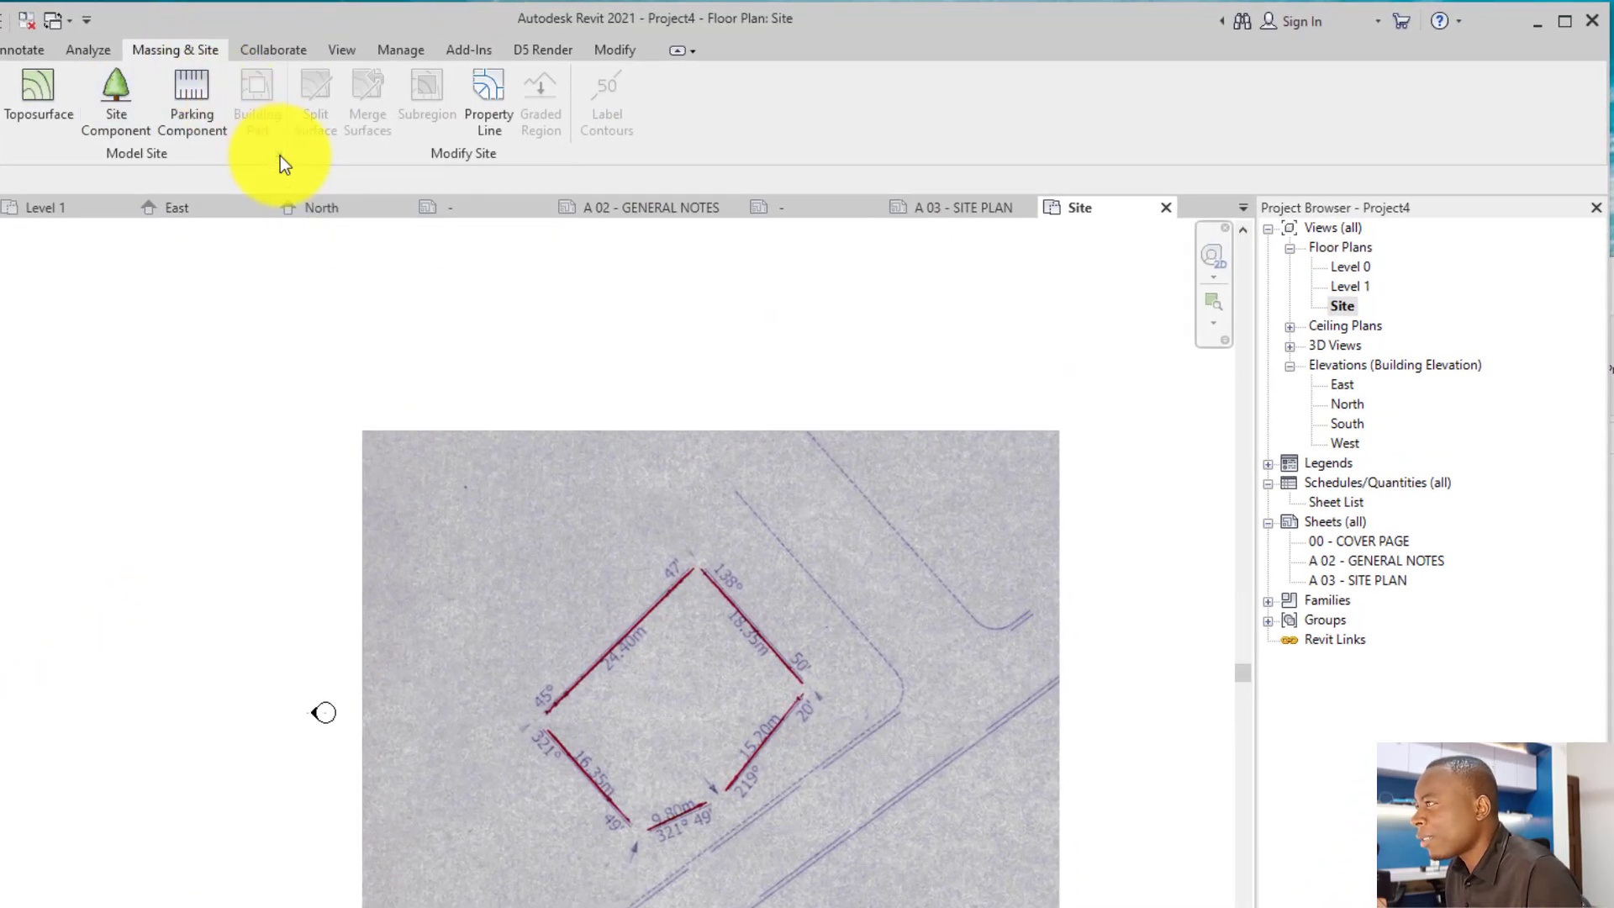
In the site settings, choose Degrees angle display with Degrees minutes seconds units.
click(280, 155)
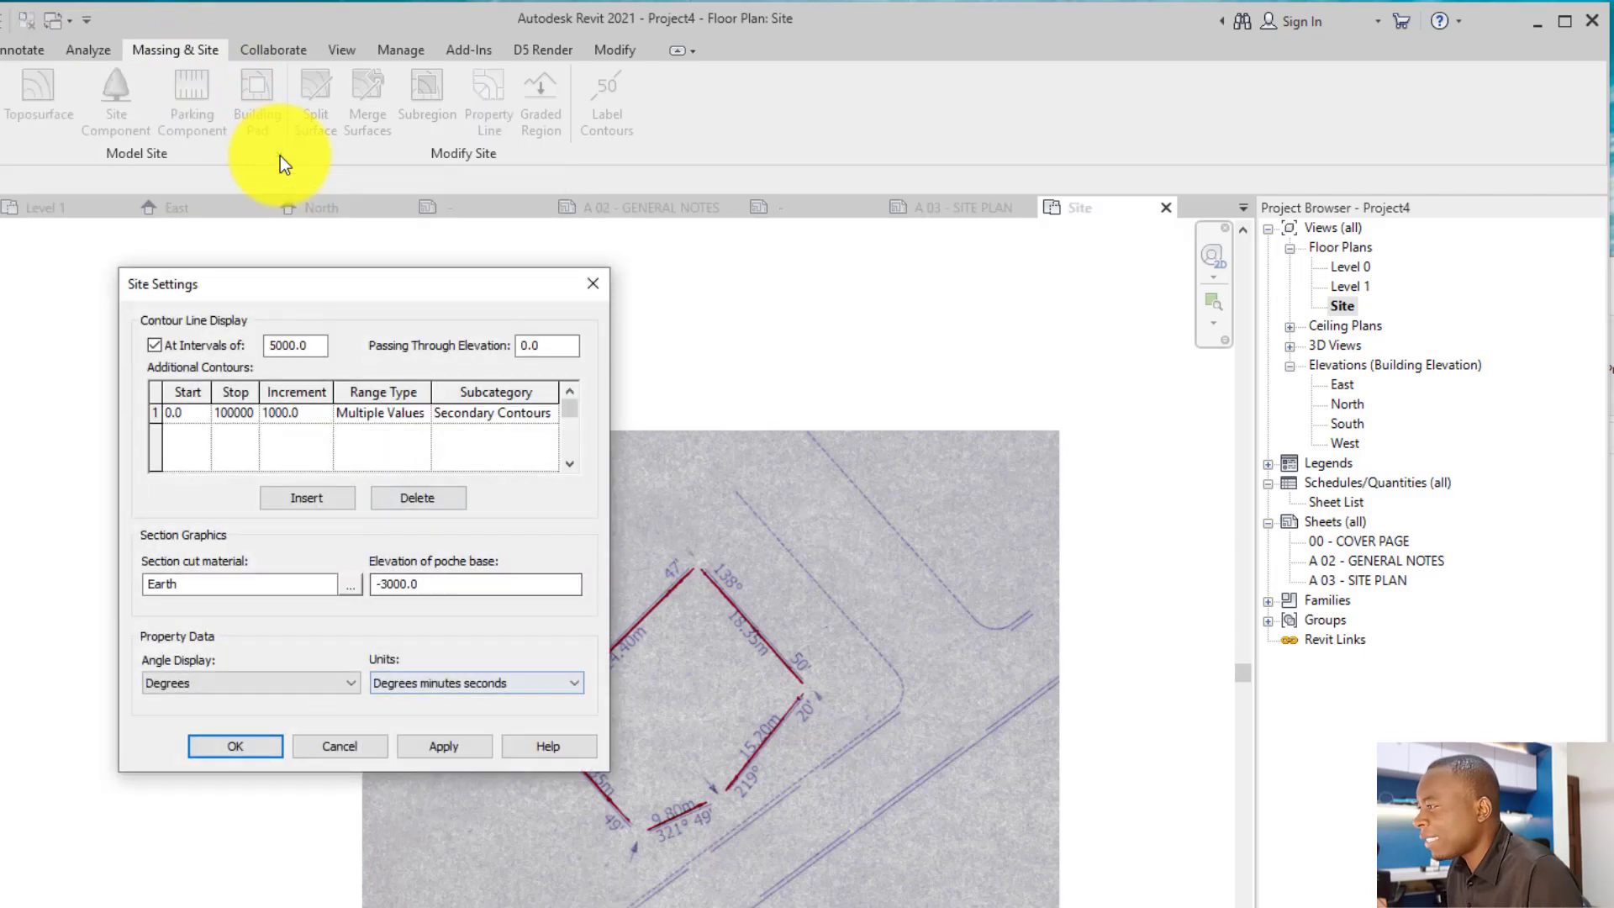
click(171, 682)
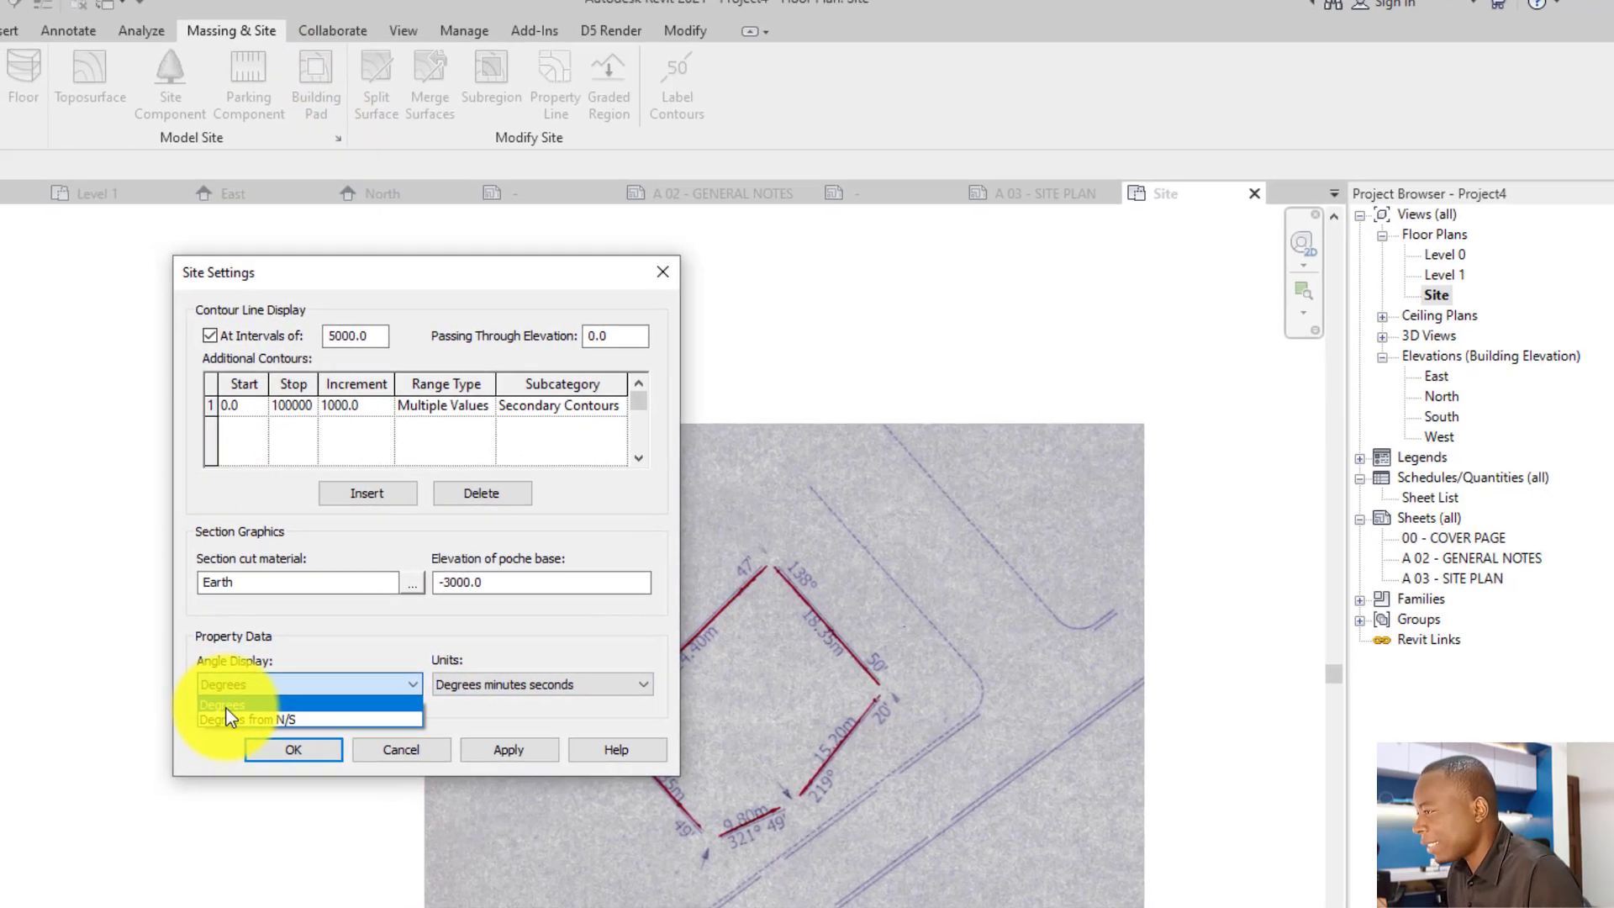
click(225, 706)
click(487, 685)
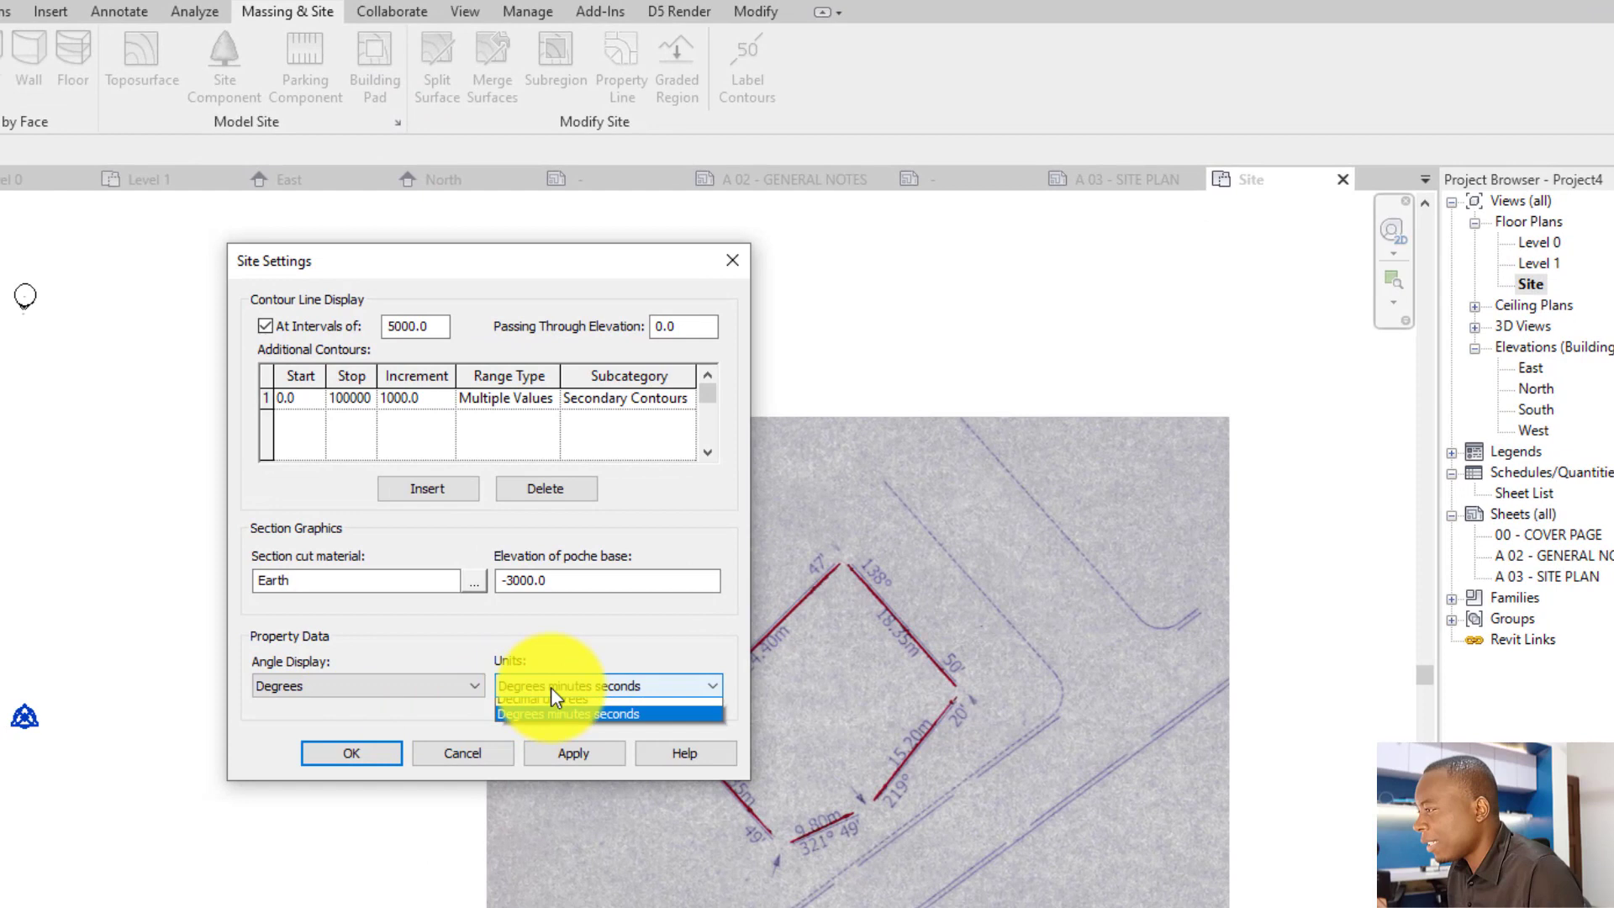
click(535, 724)
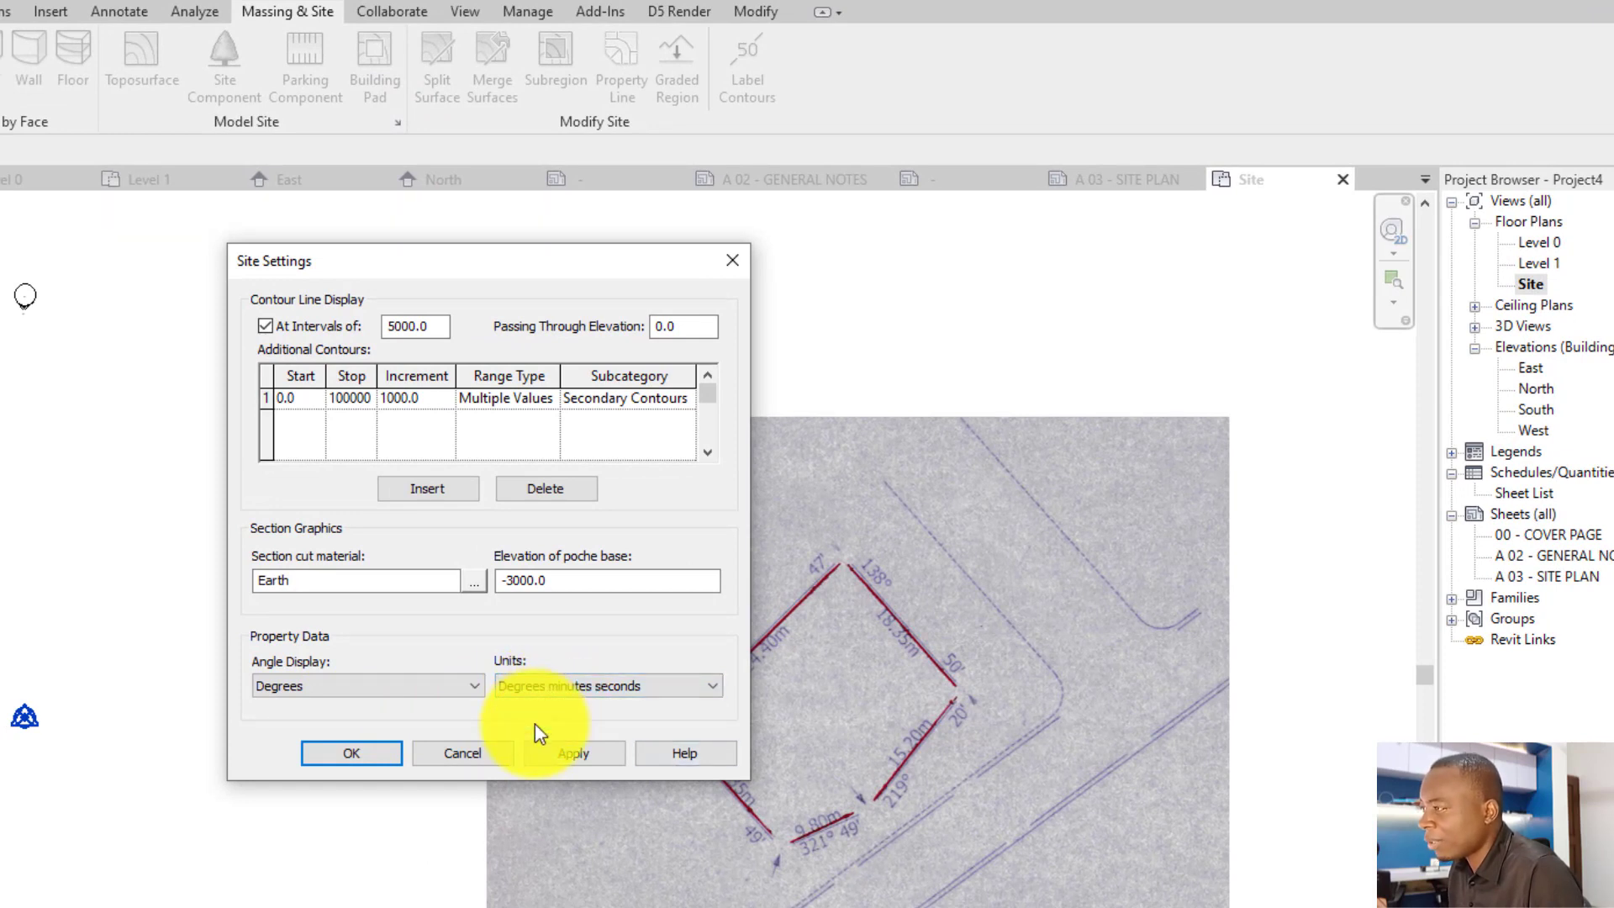
click(348, 754)
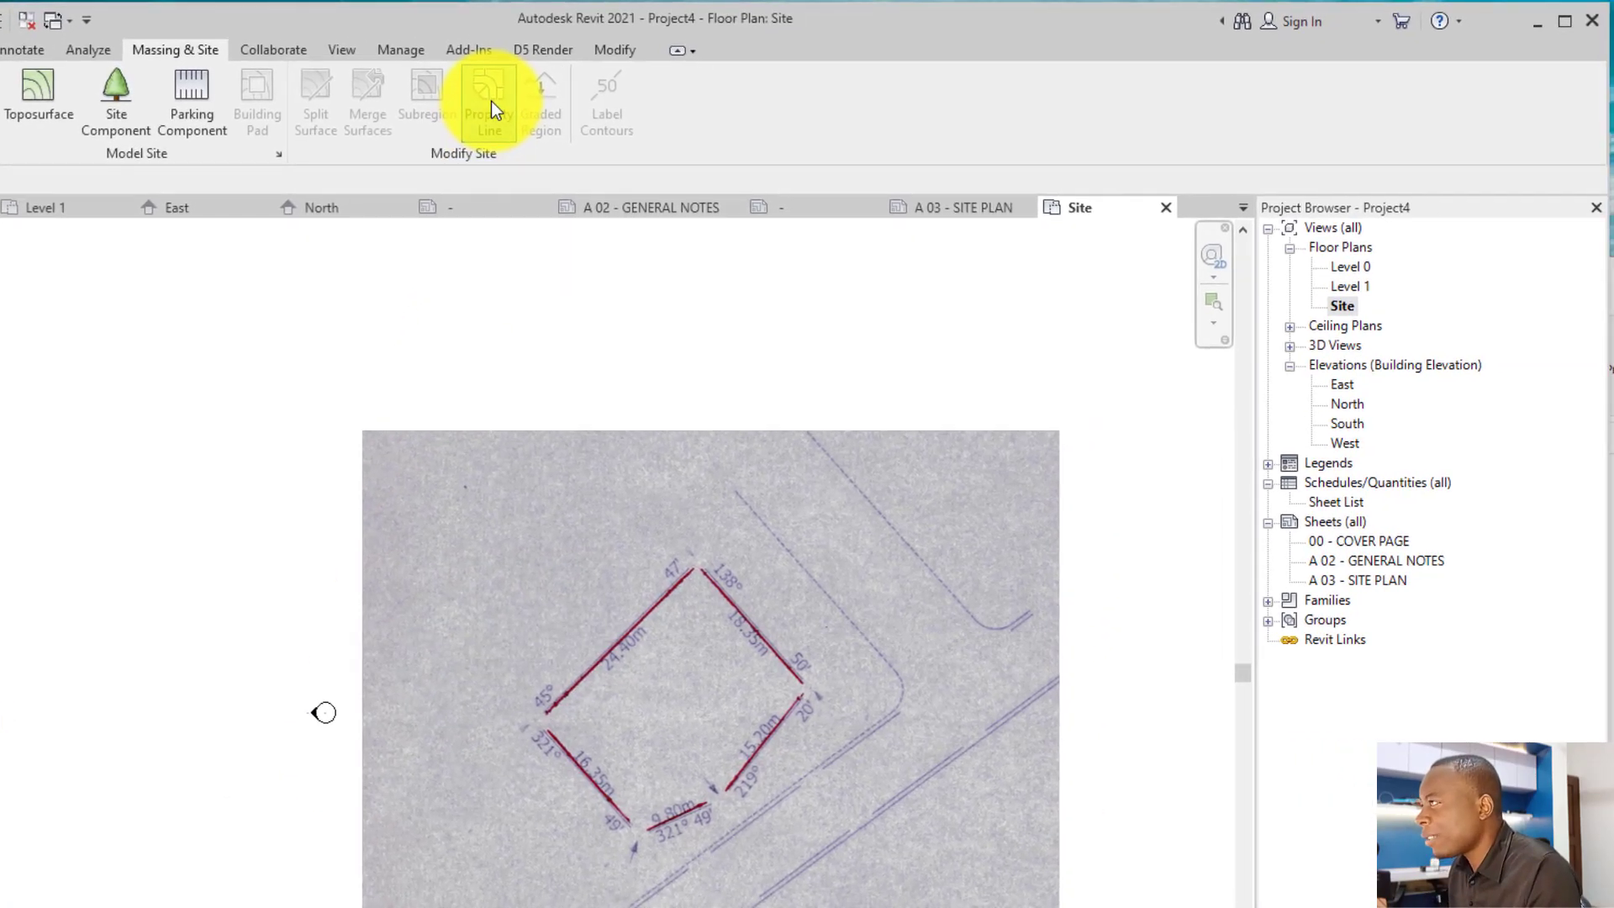
Start a property line by distances and bearings, moving the dialogs off the scan.
click(490, 102)
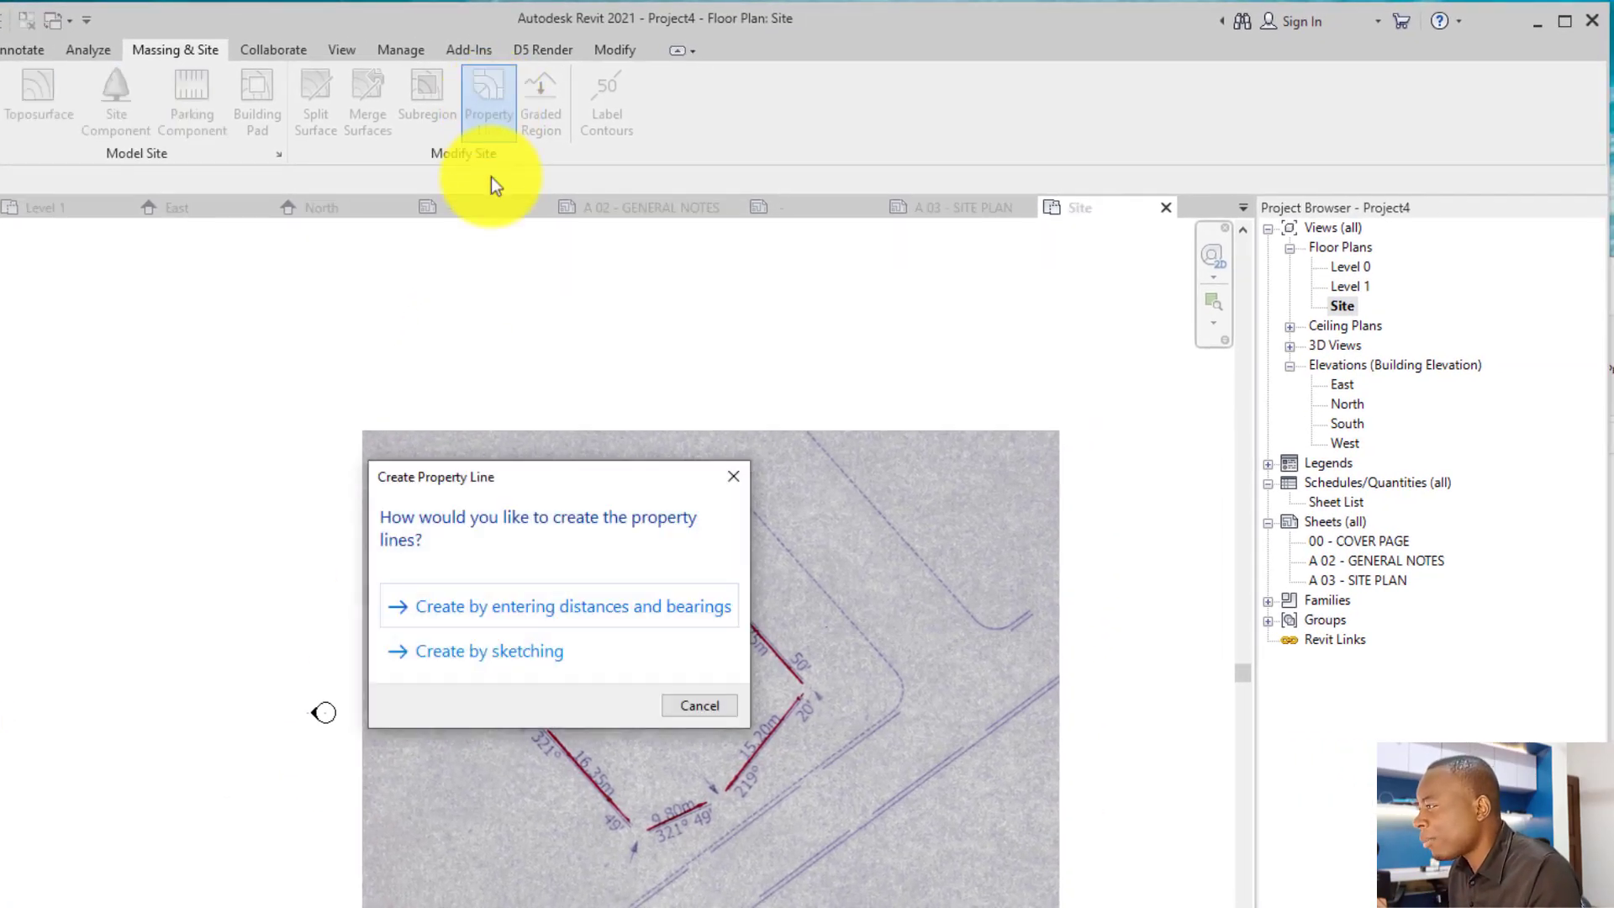
drag(495, 475, 363, 418)
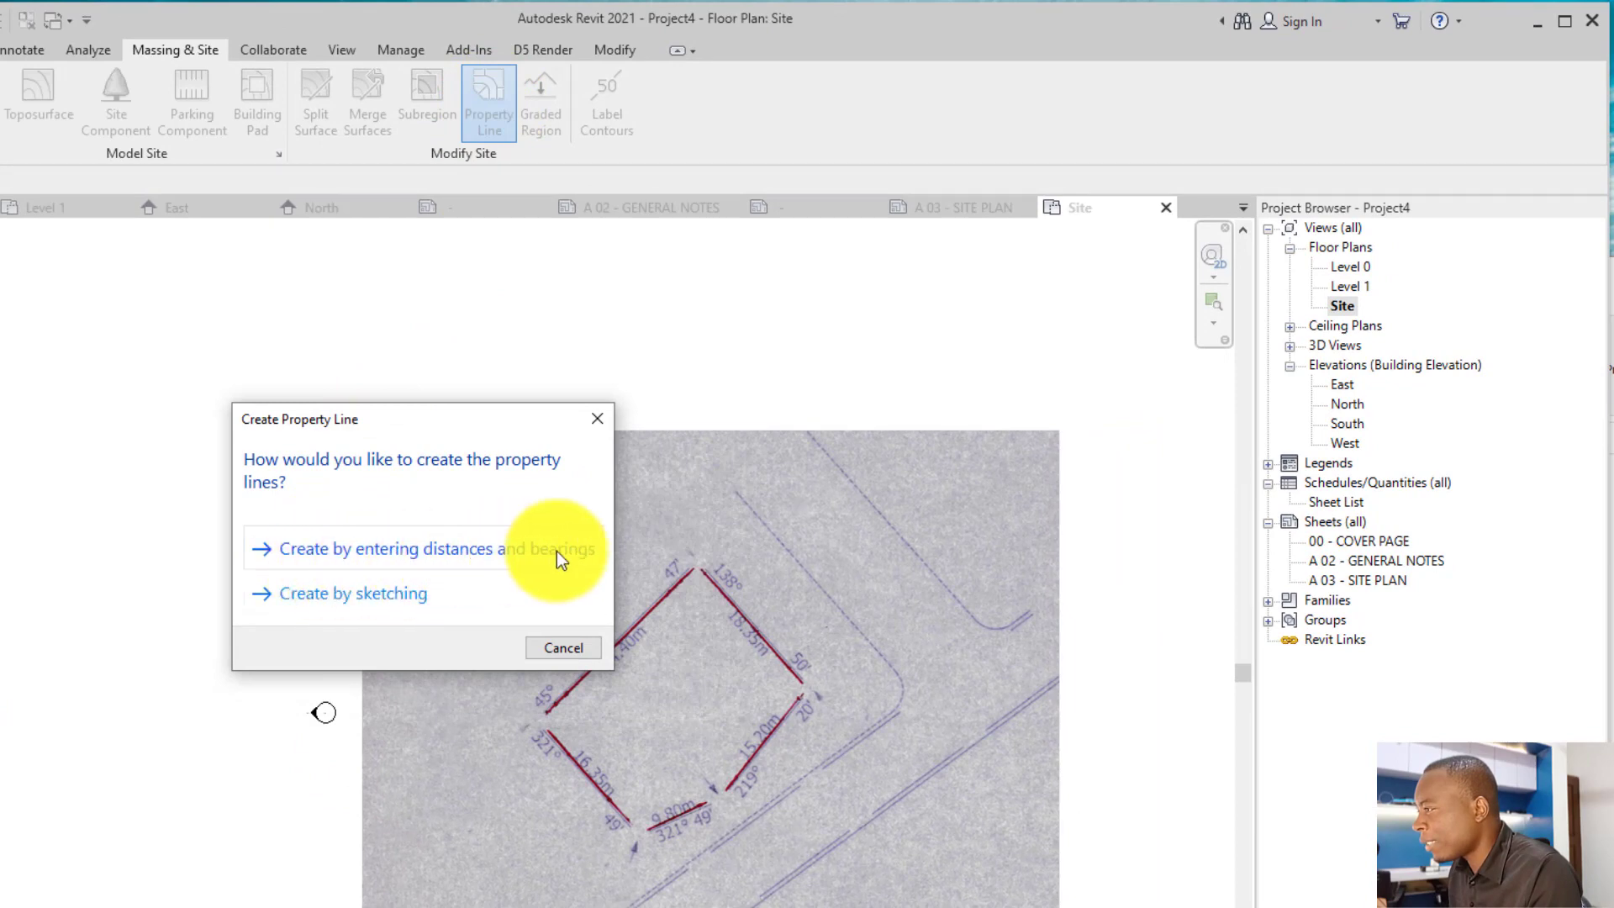
click(406, 555)
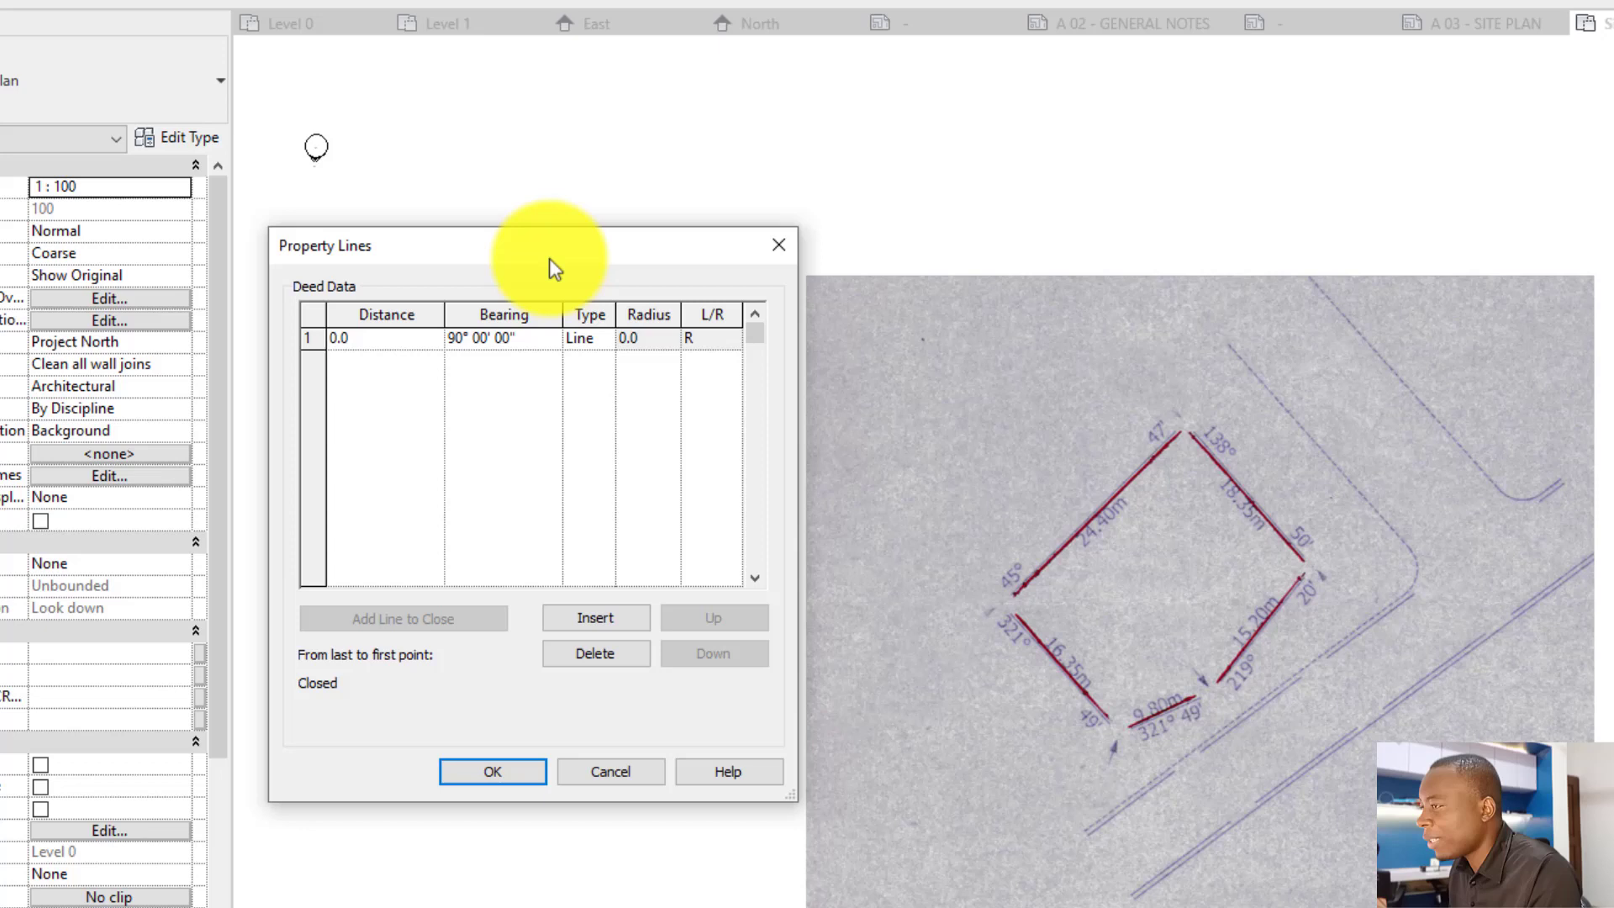
drag(548, 259, 700, 297)
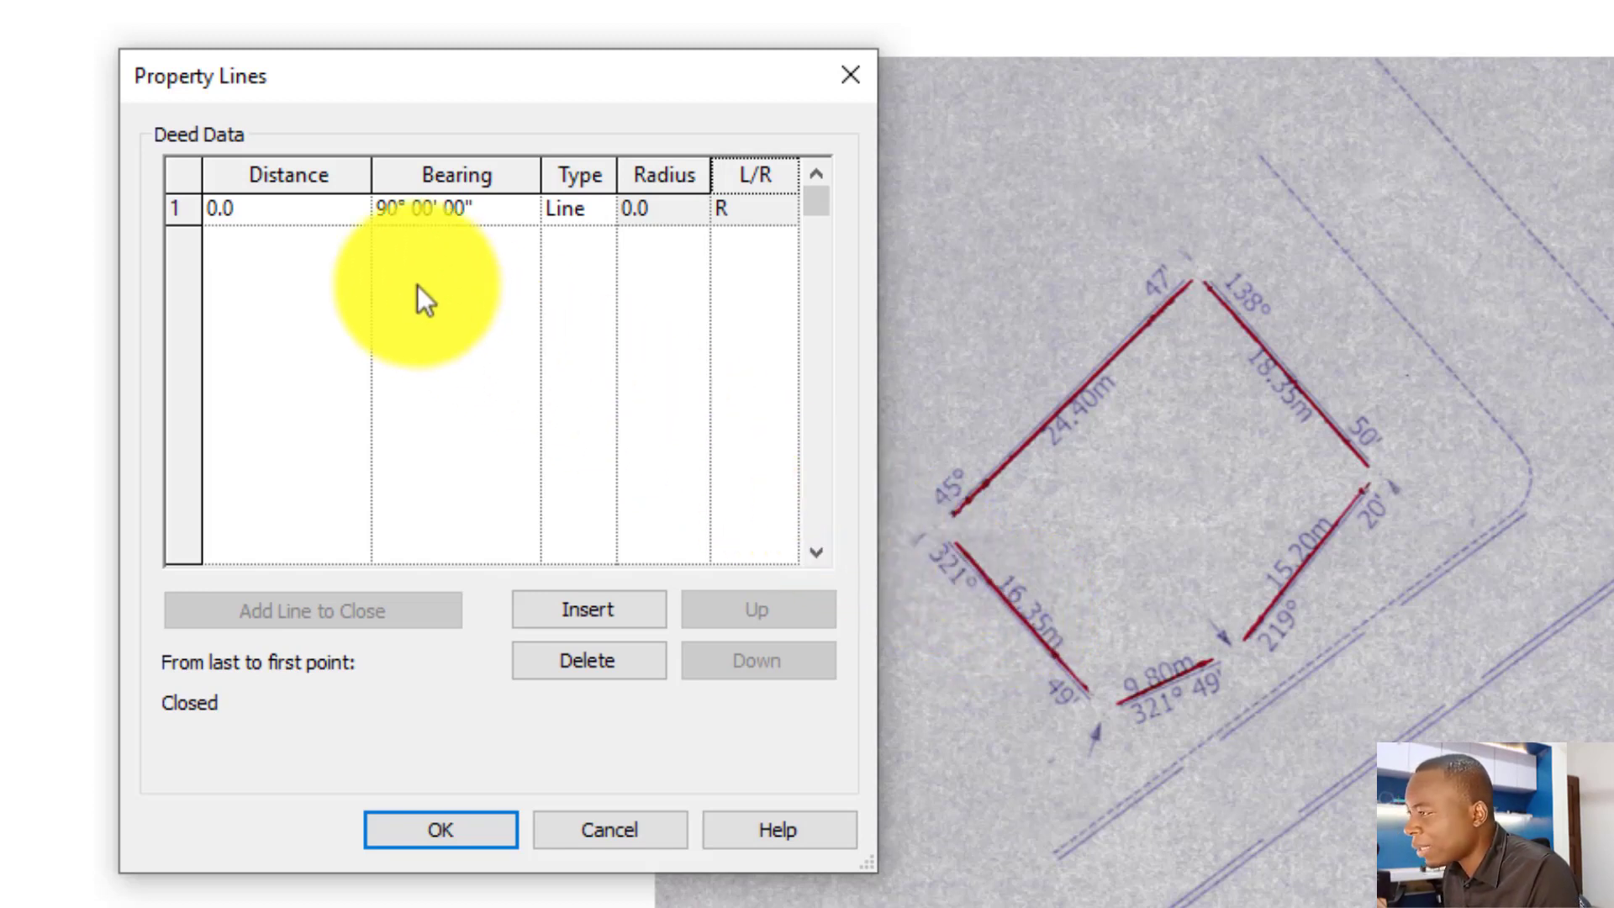
Enter the first deed line as 16350 distance at bearing 321° 49'.
click(295, 218)
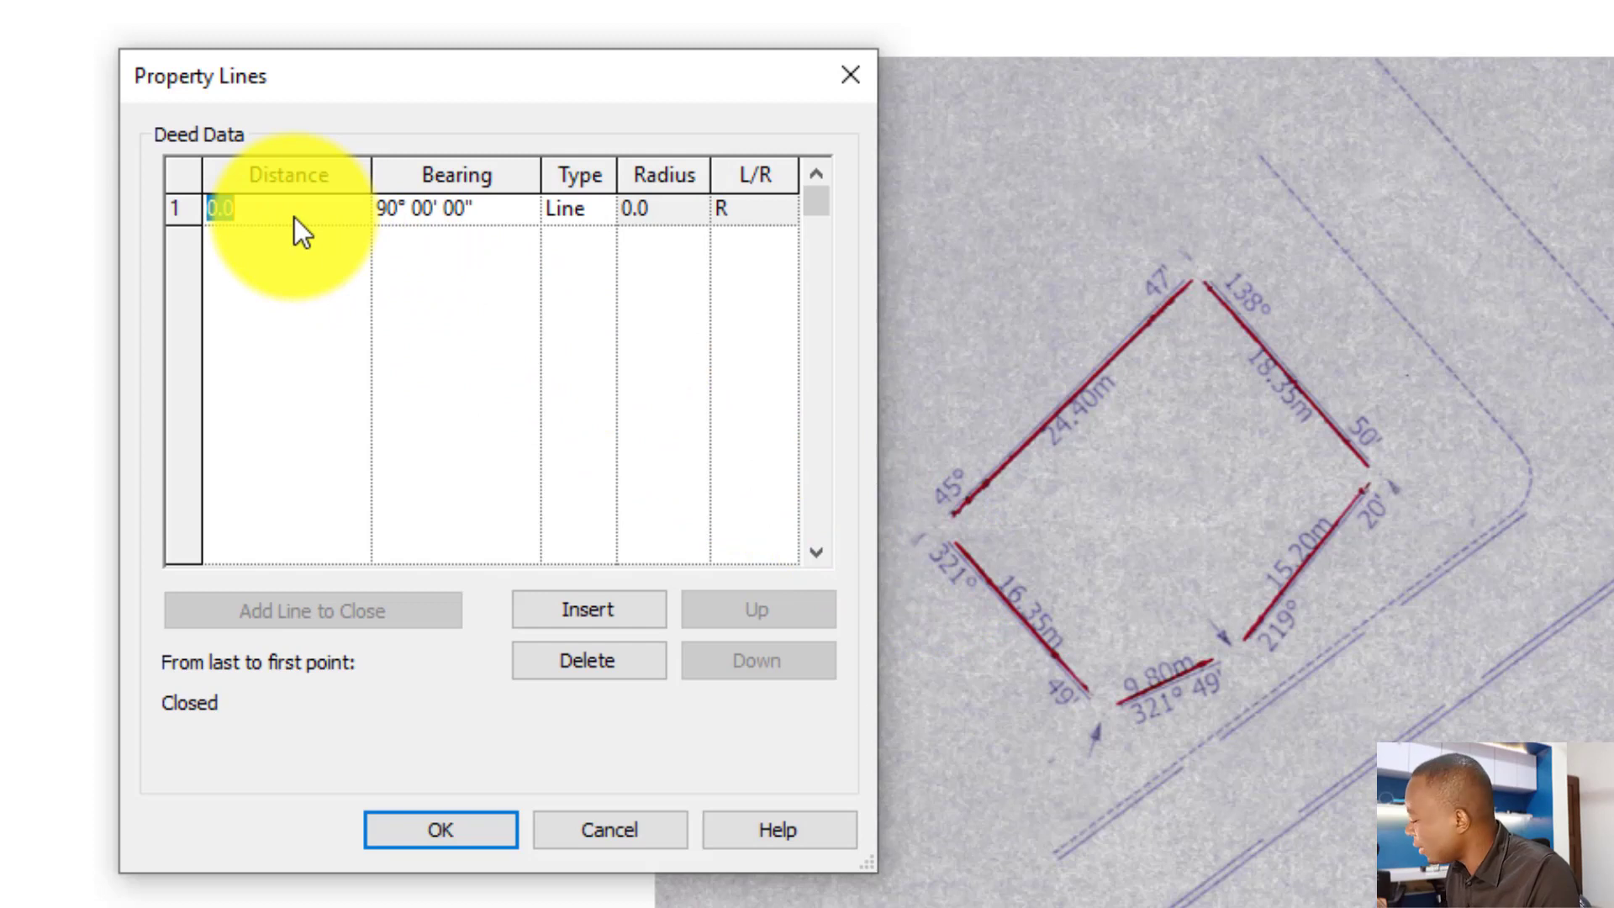
text(1)
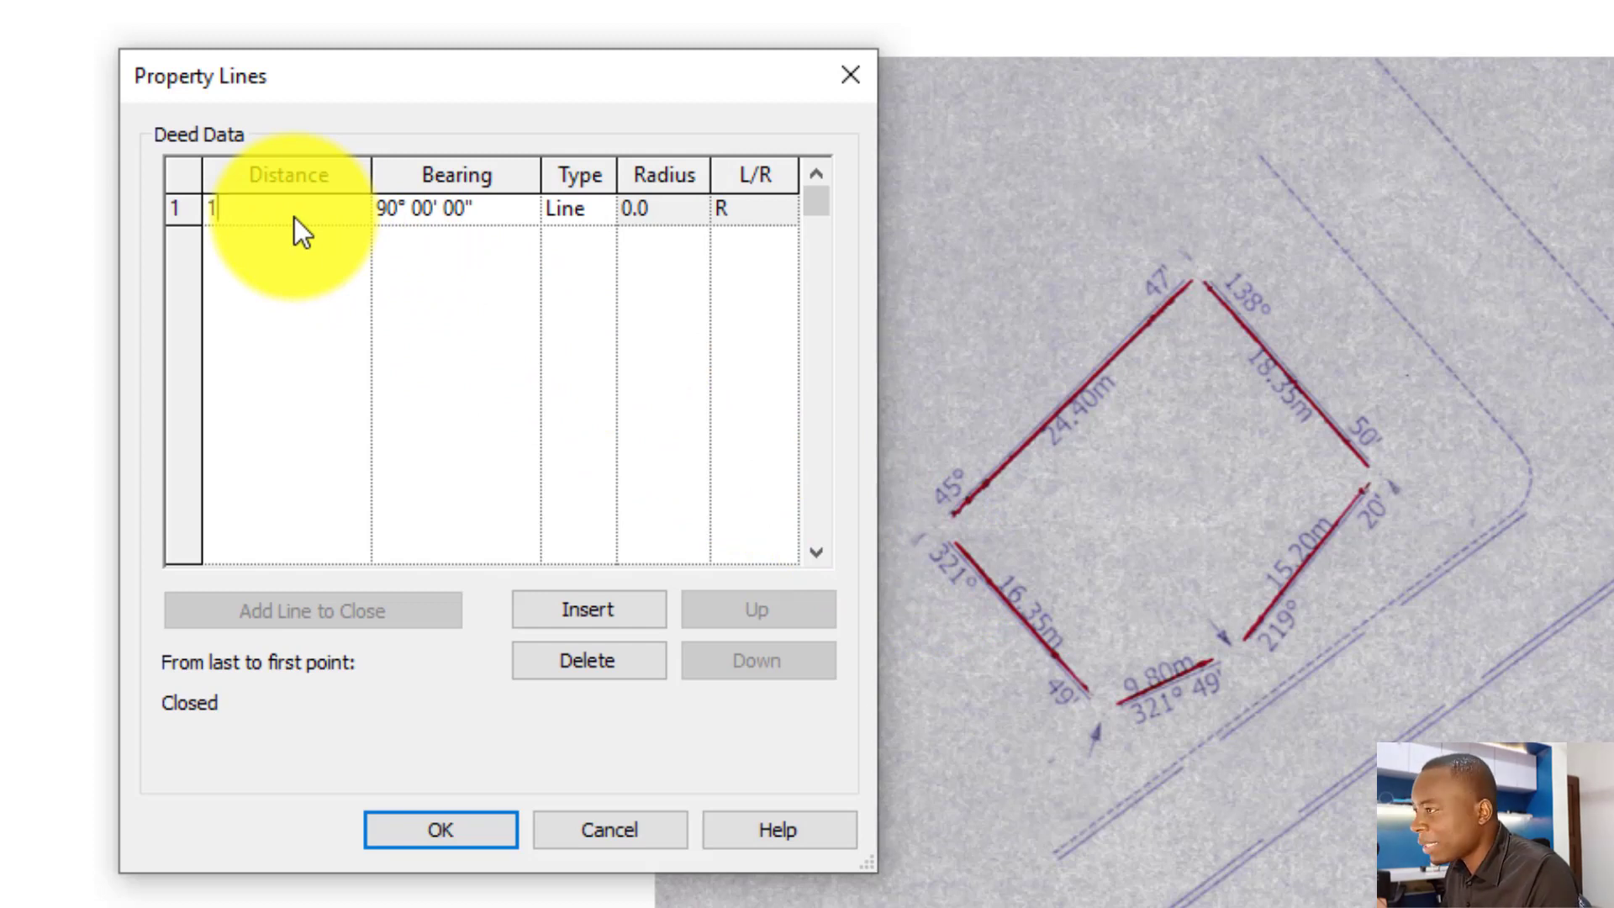
text(6350)
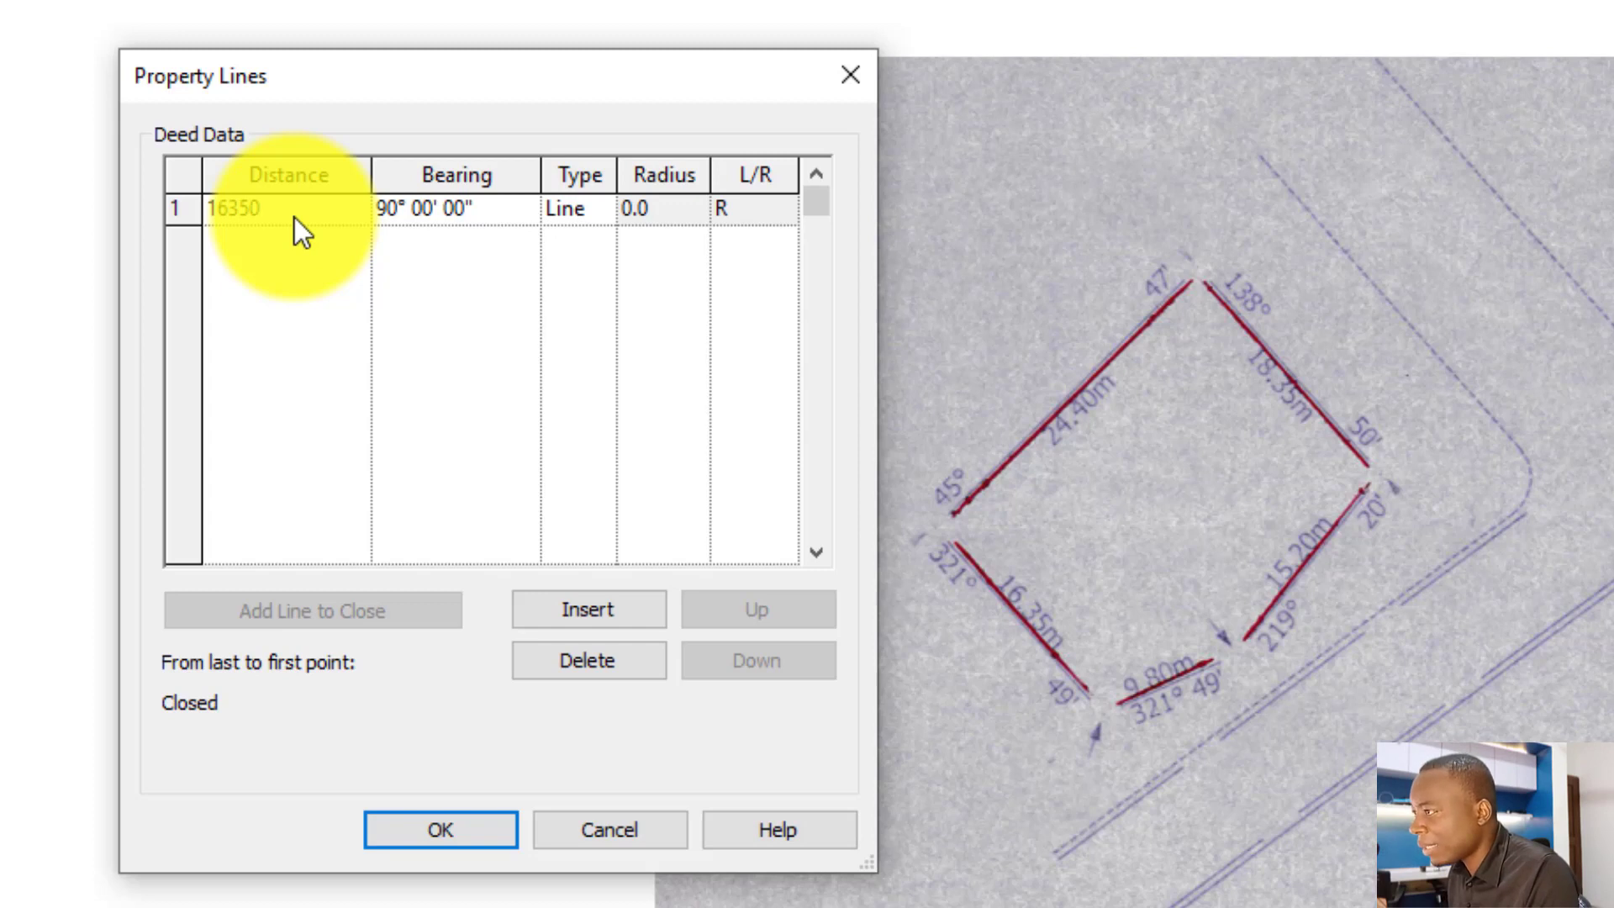
click(385, 208)
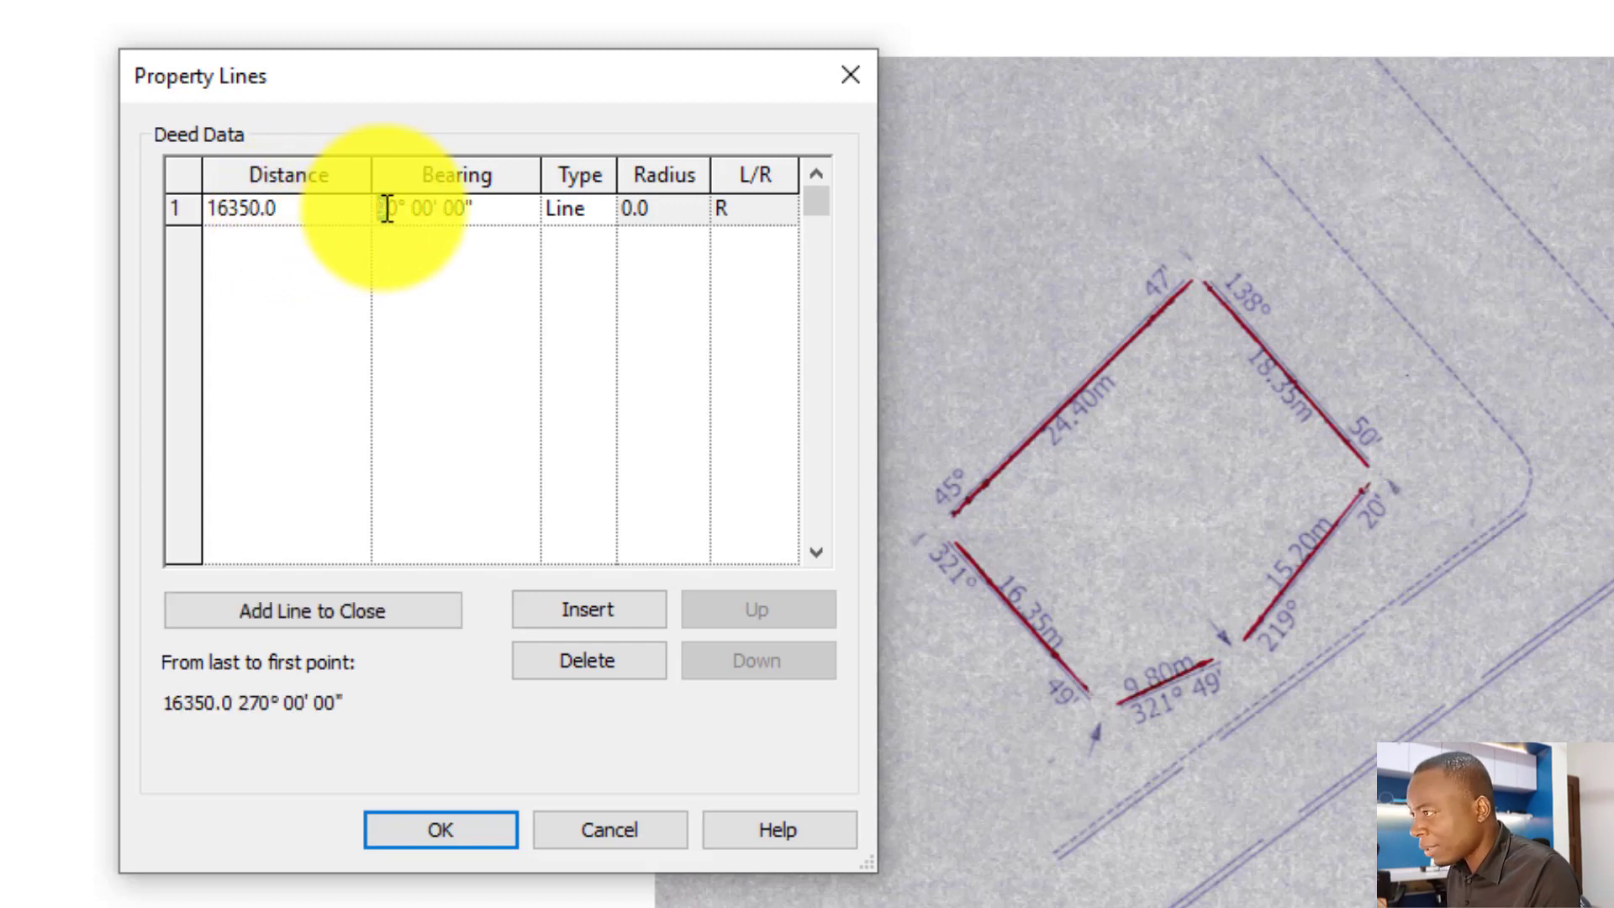
drag(397, 210, 371, 221)
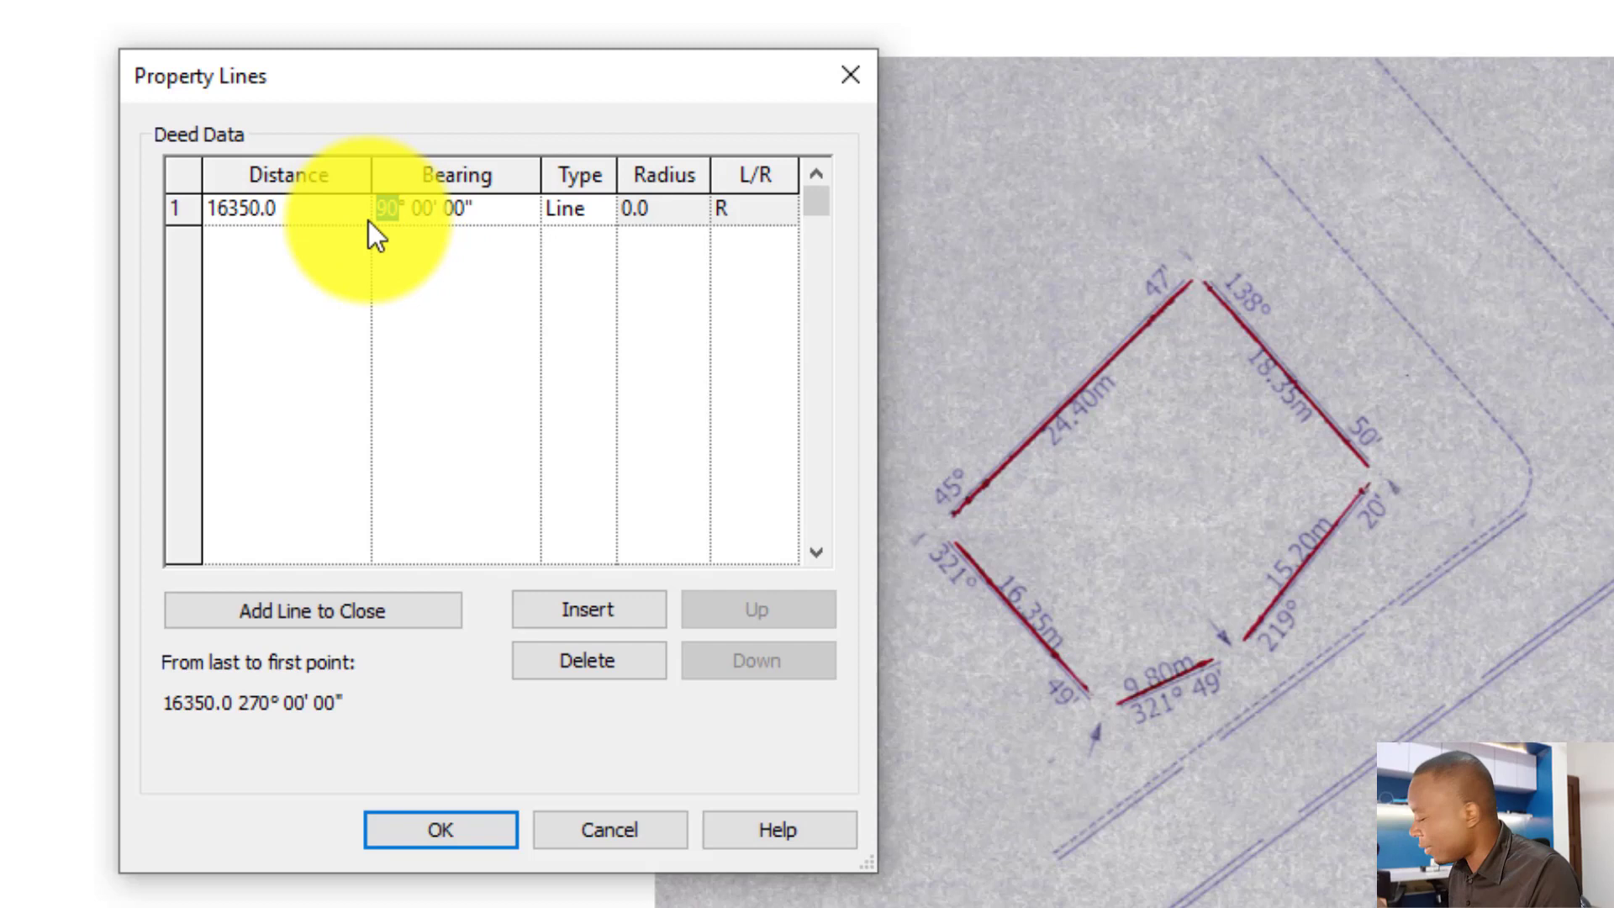
text(321° )
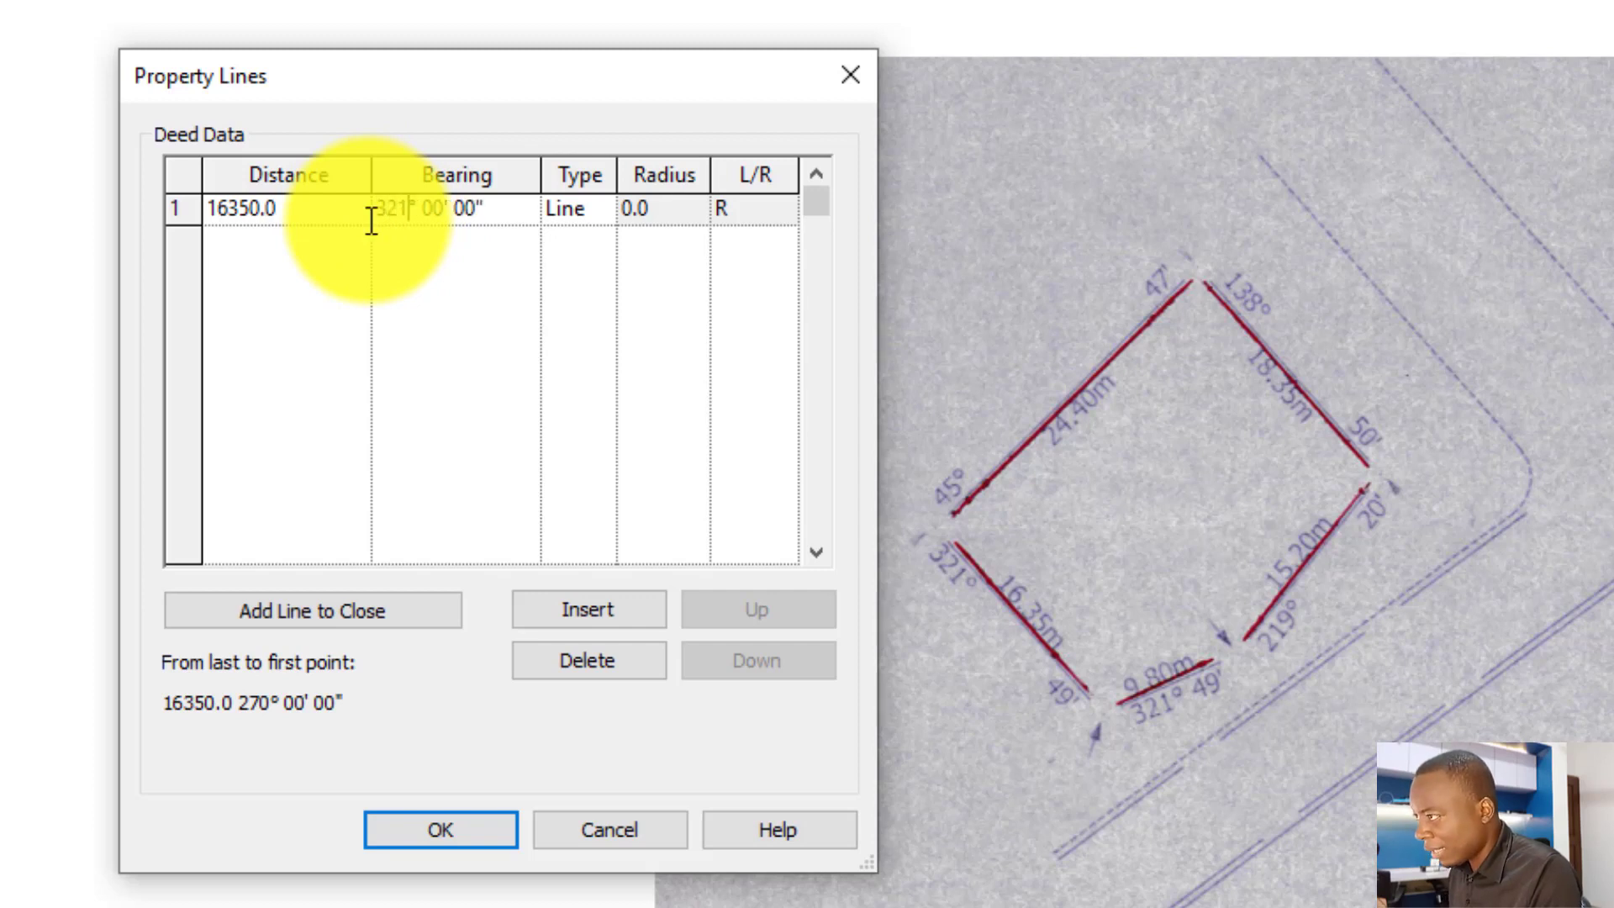
text(49)
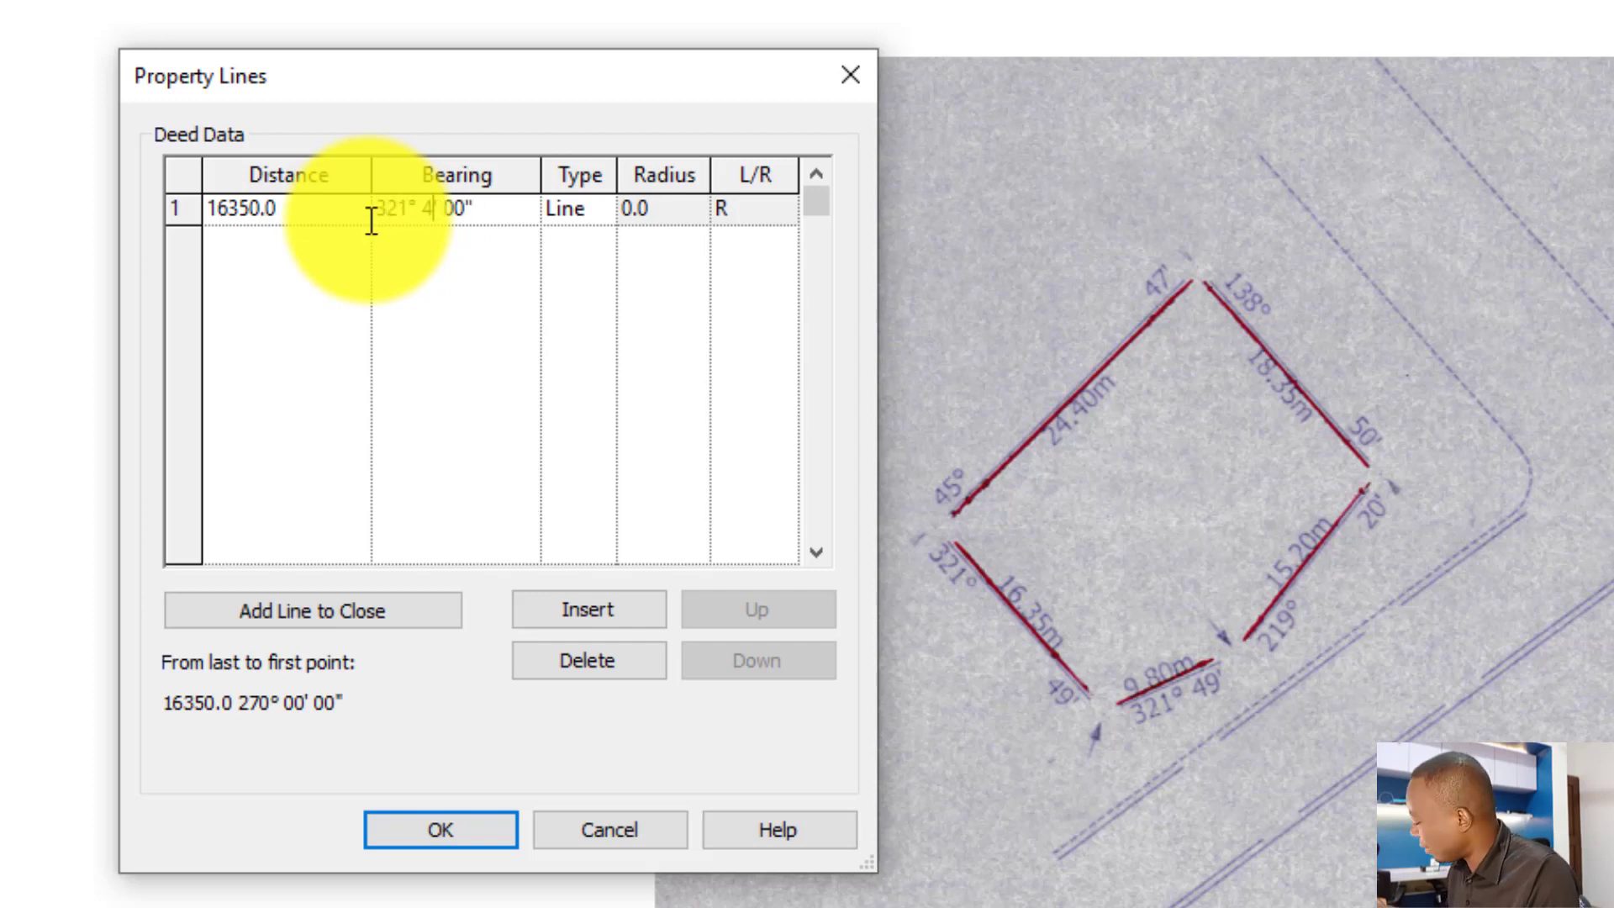
Add a line of 24200 at bearing 45°, then add the closing line.
click(607, 602)
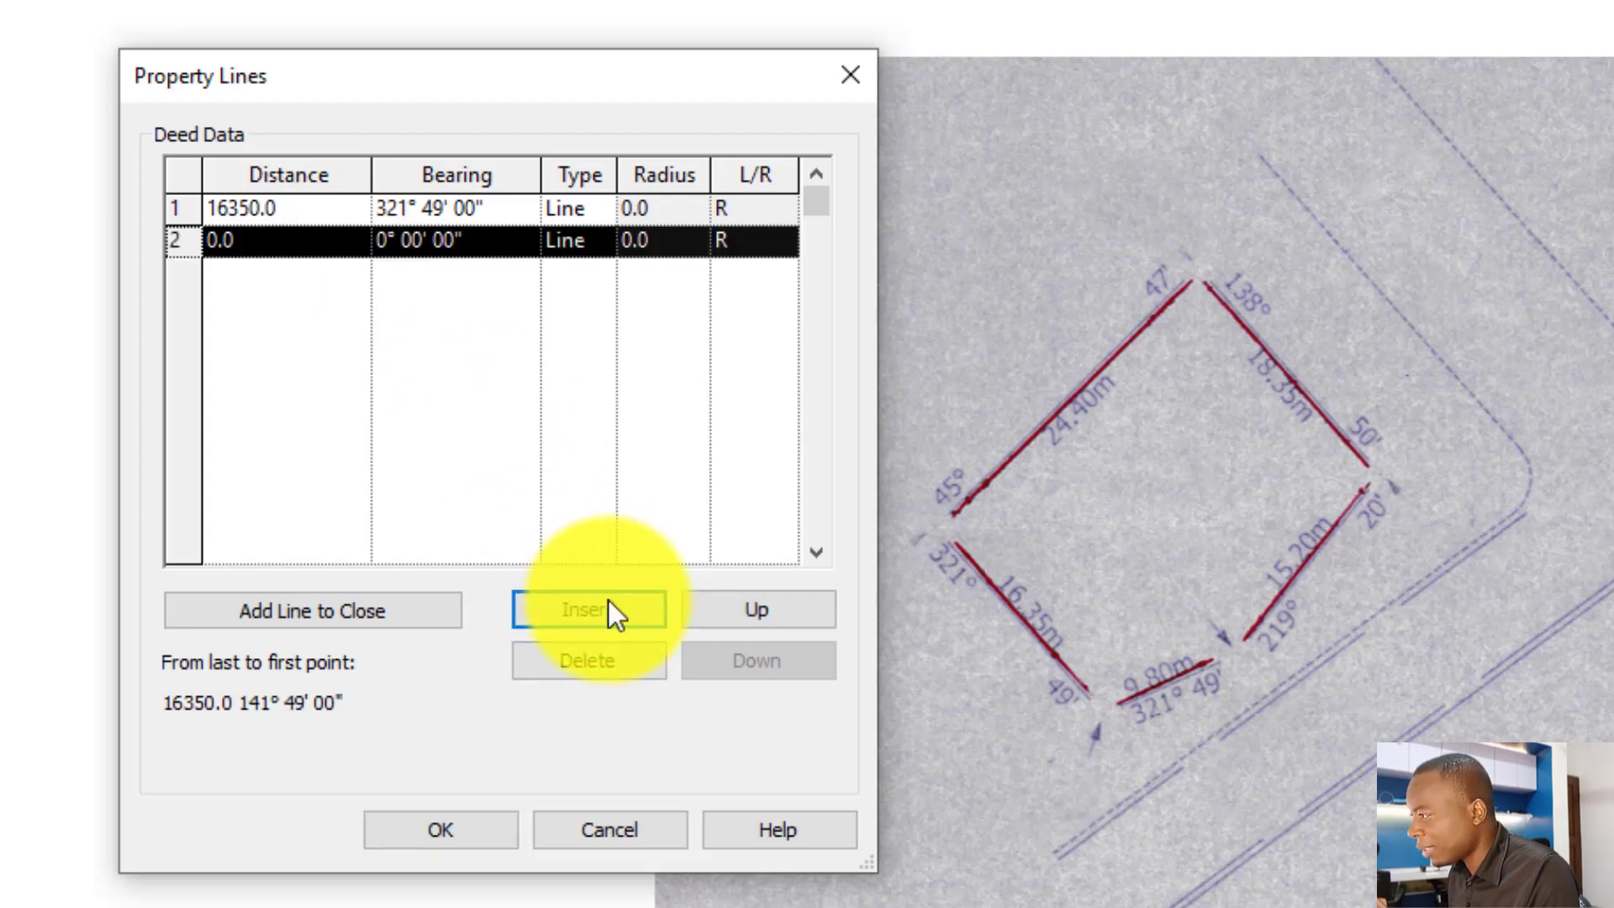
click(277, 239)
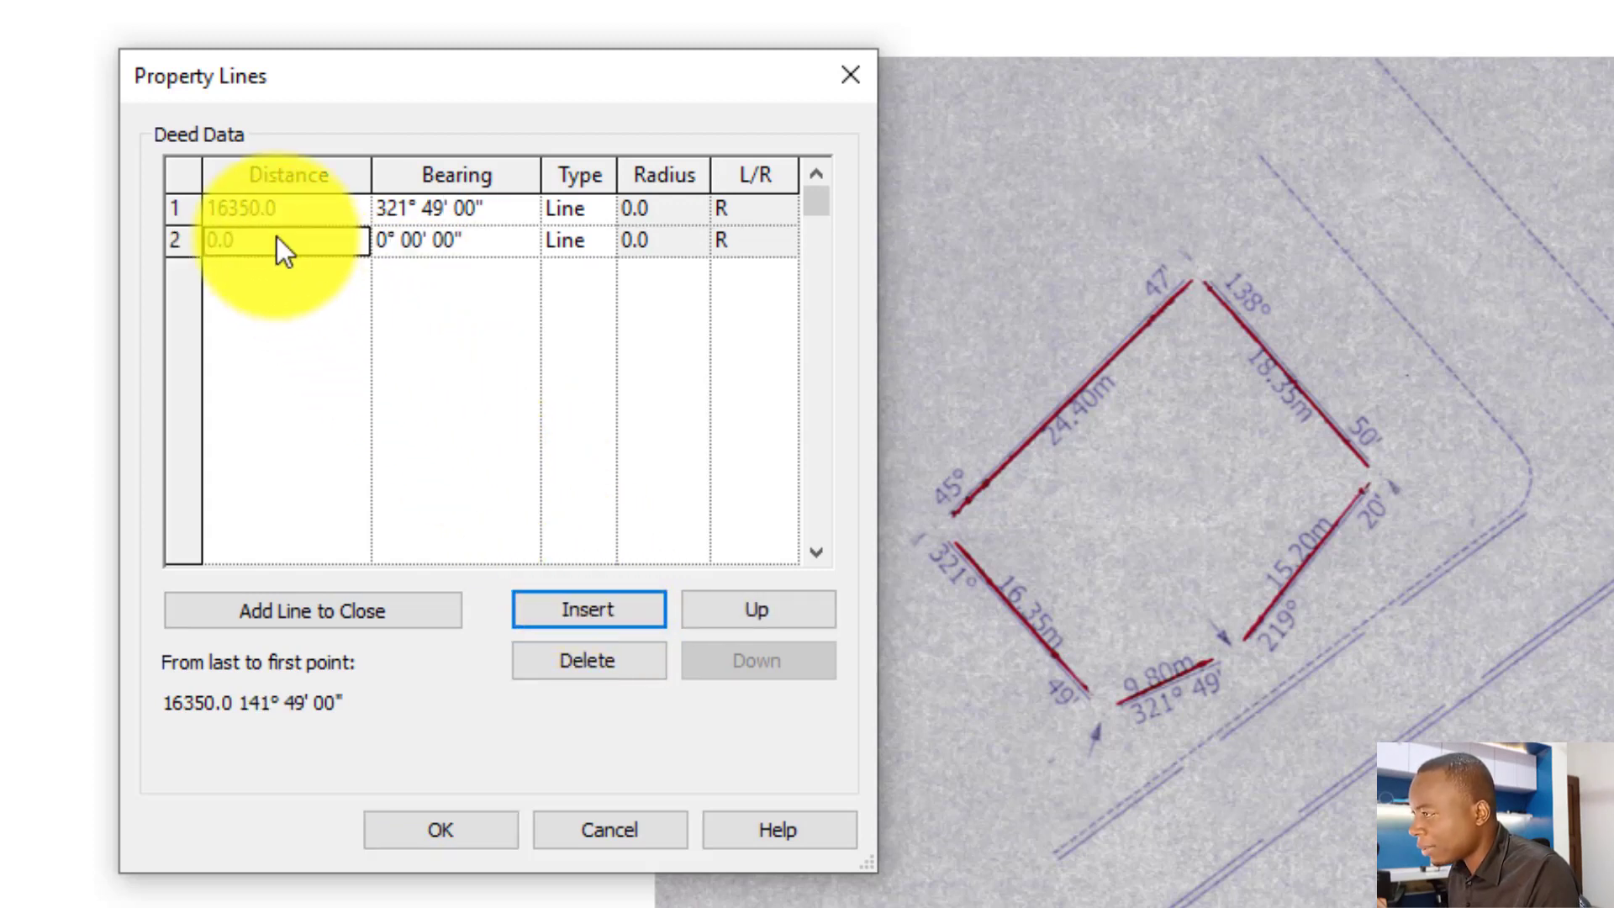
text(242)
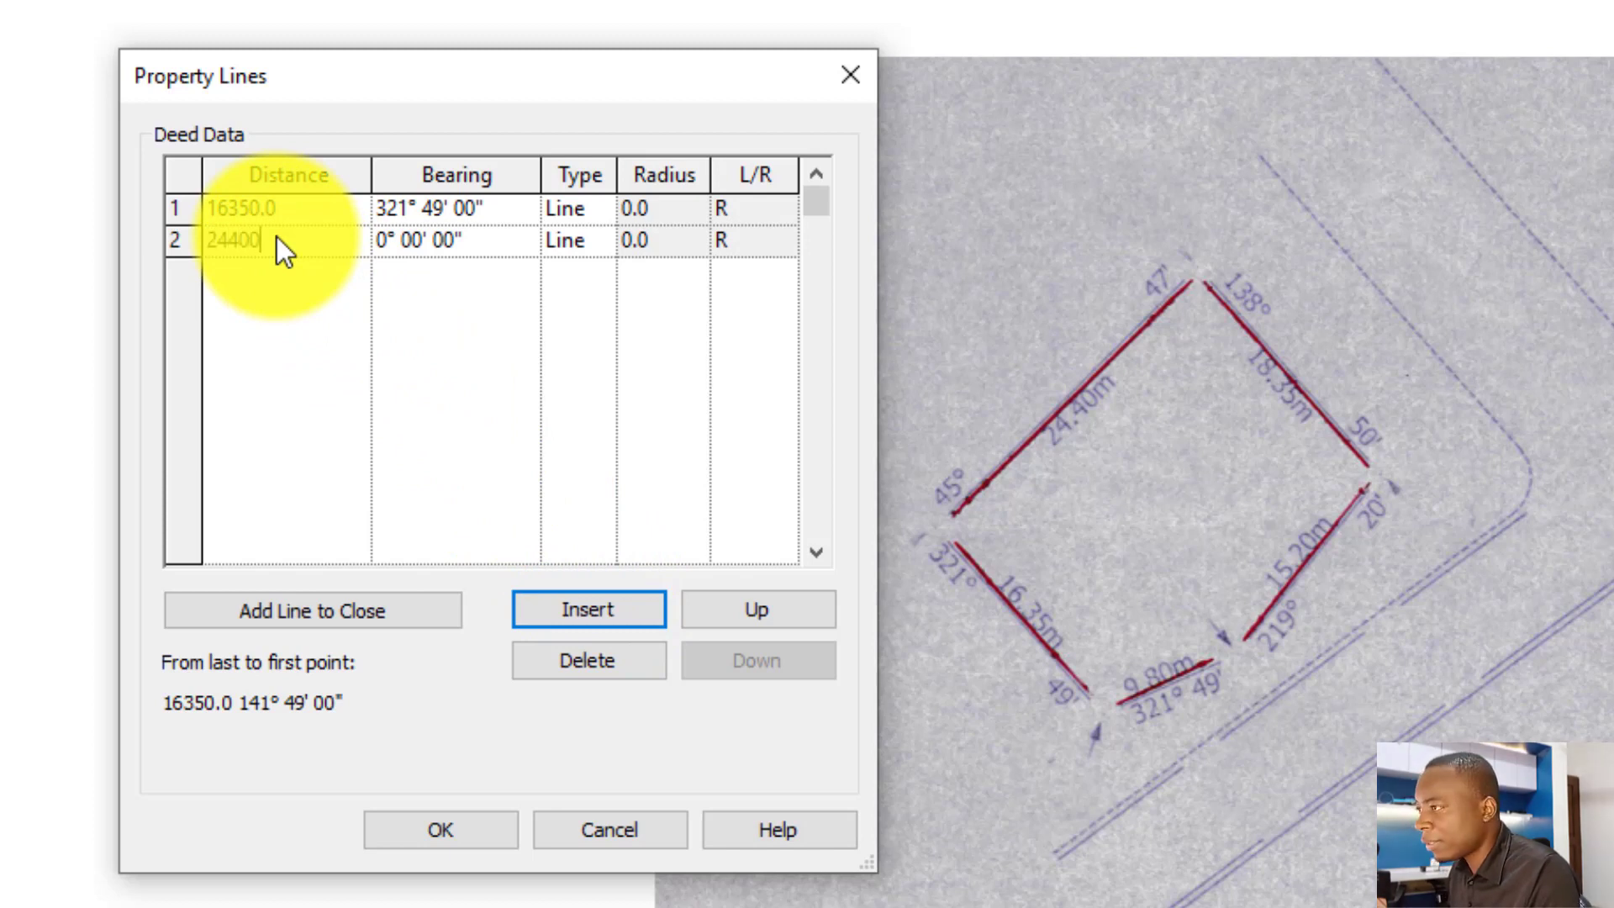
text(00)
click(406, 243)
text(45)
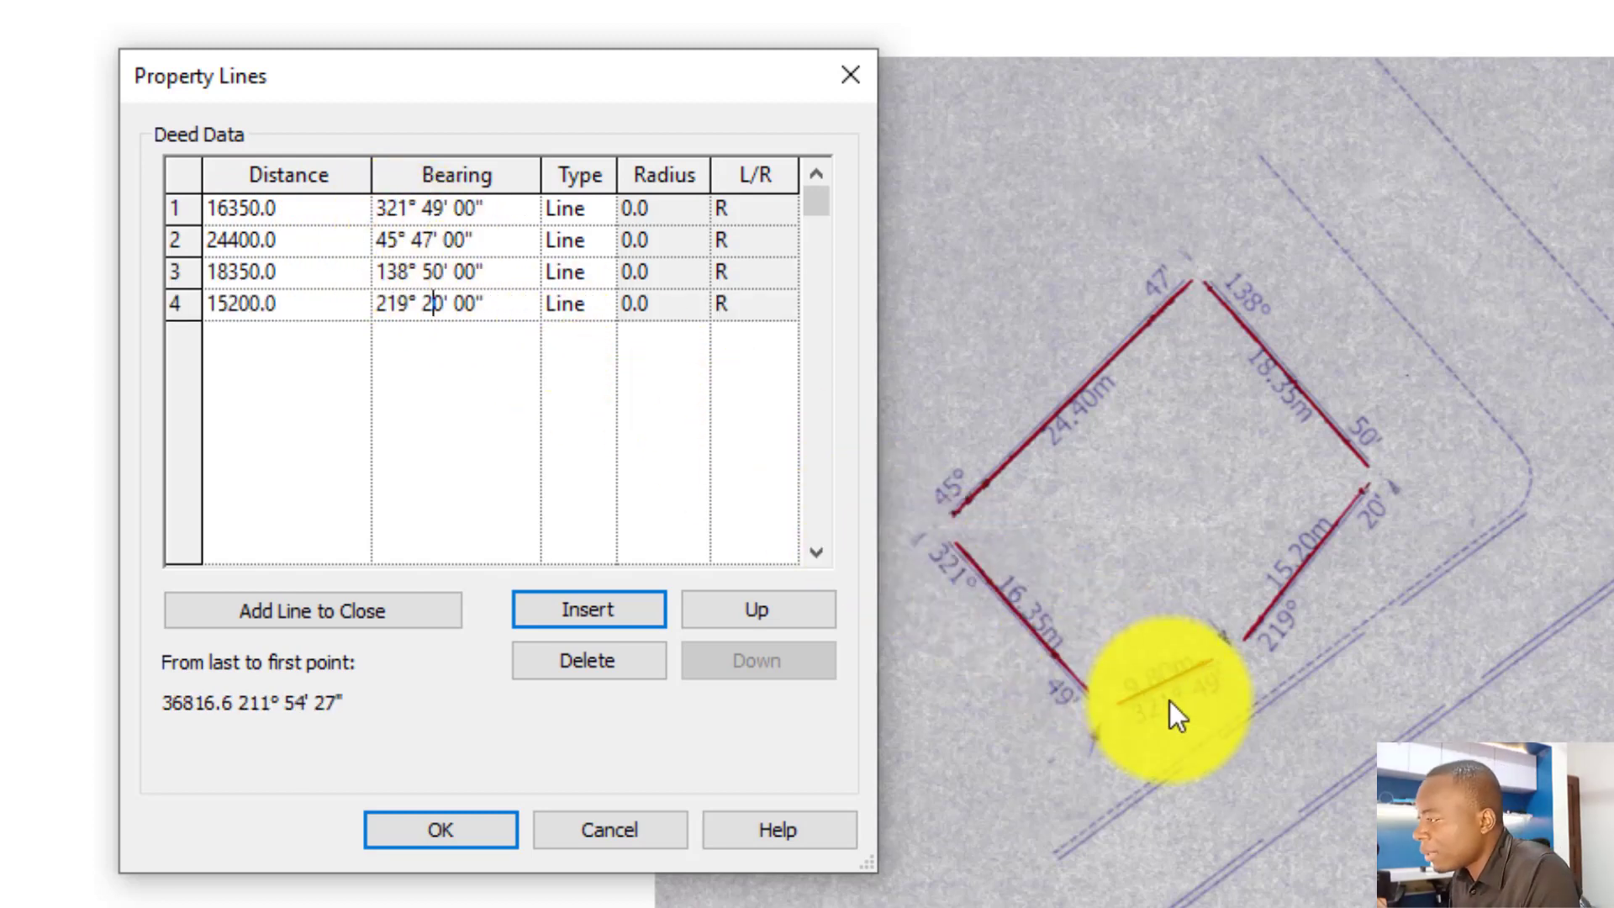
key(Return)
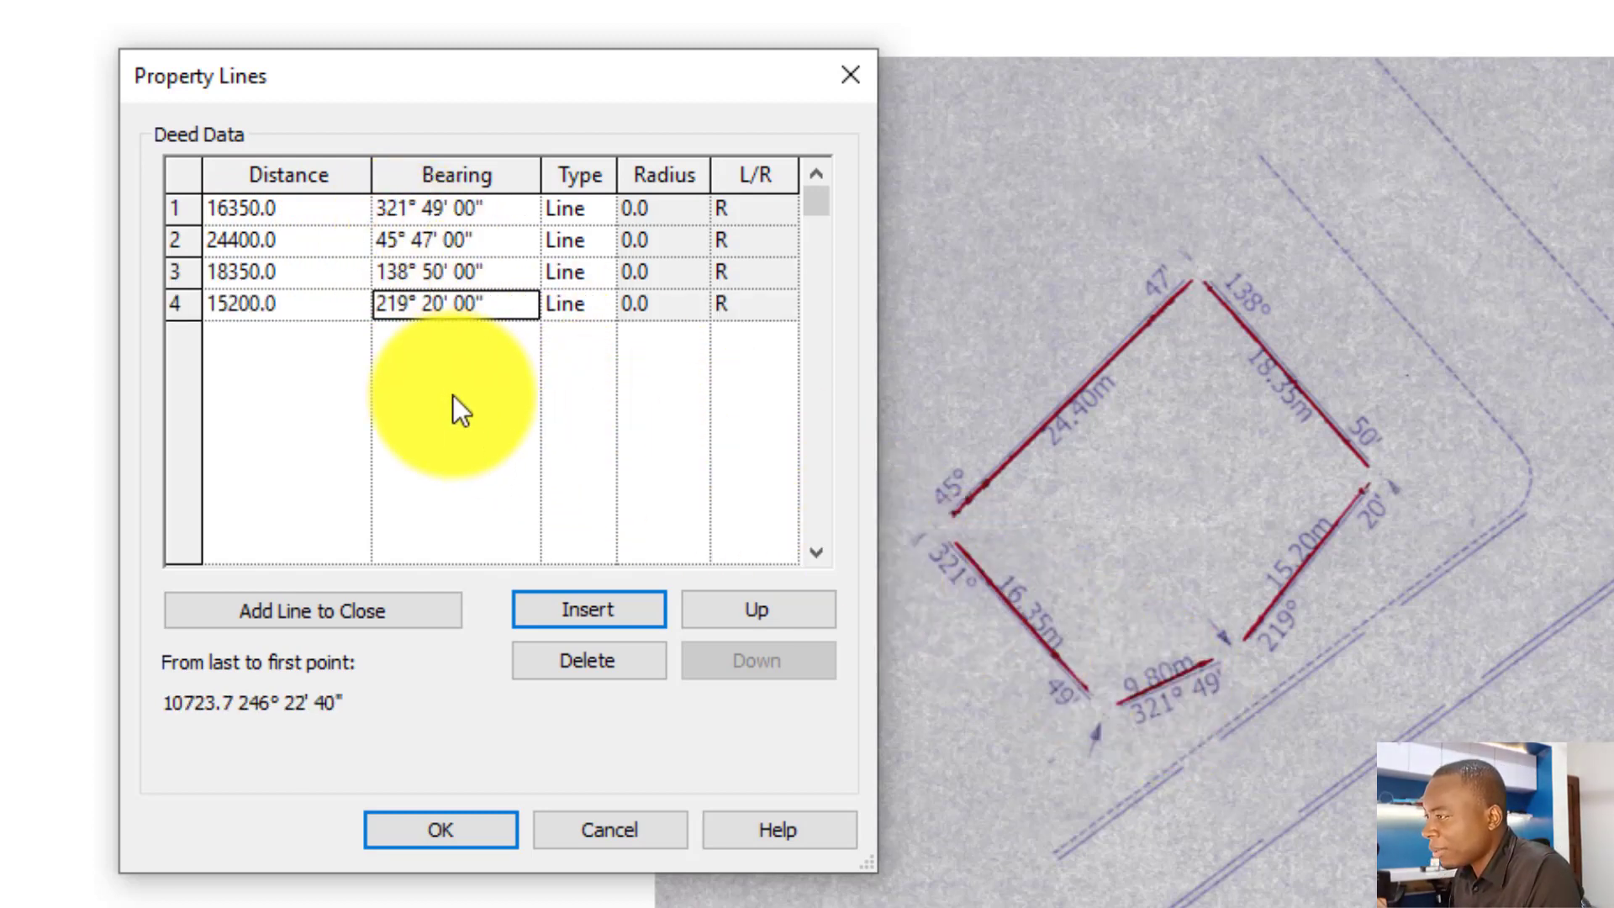
click(296, 618)
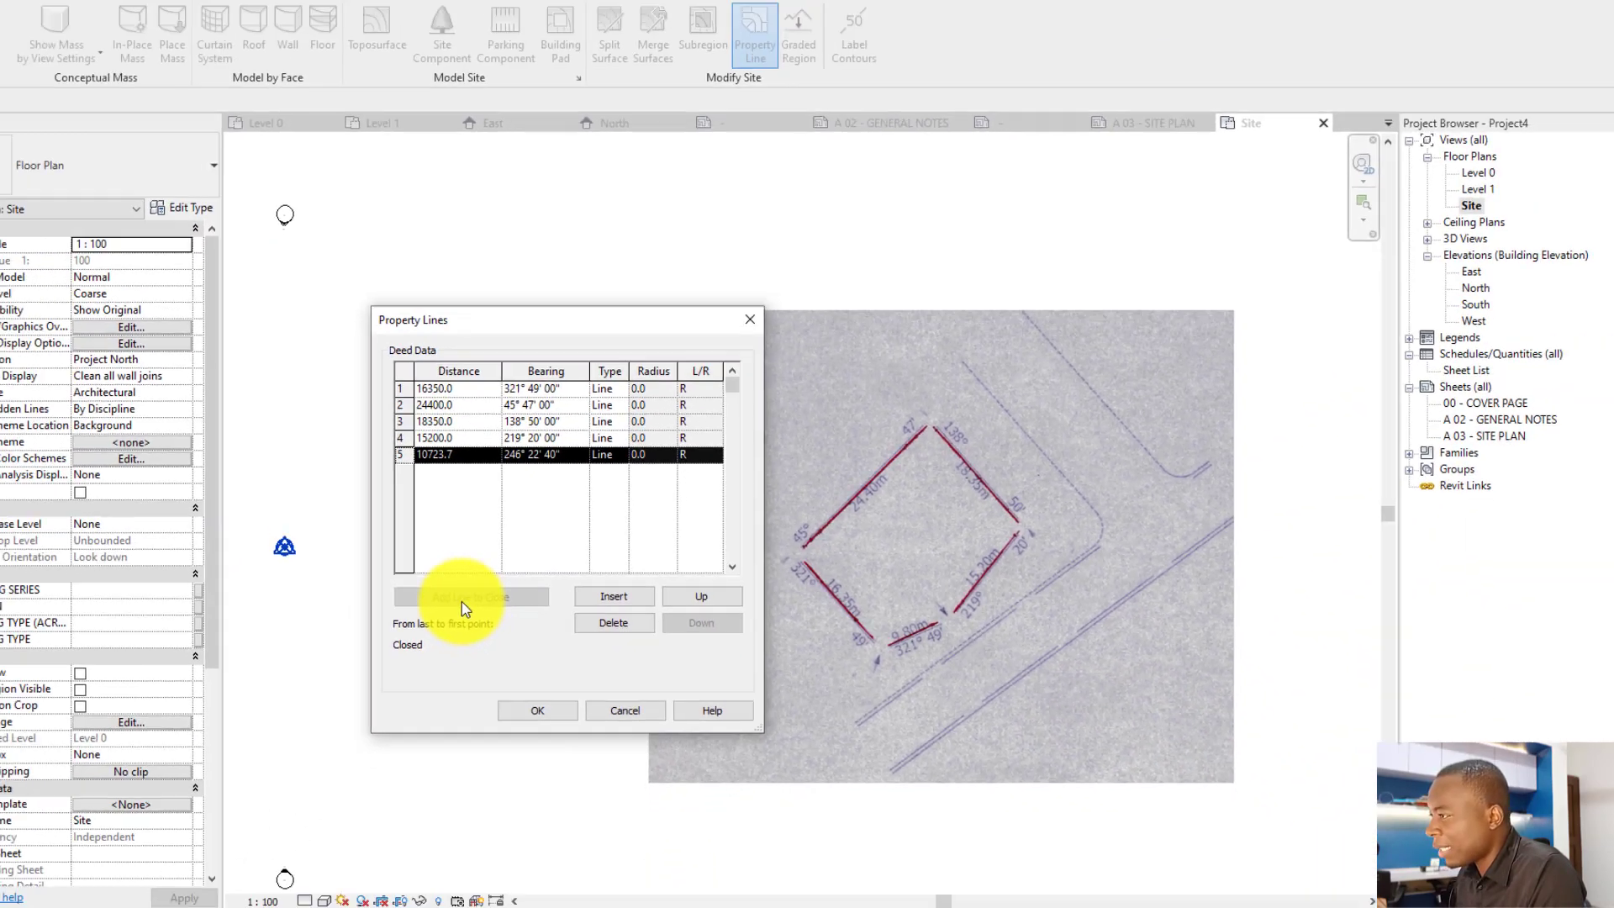
Accept the deed data and place the closed boundary outline beside the plot image.
key(Return)
scroll(476, 600, down, 3)
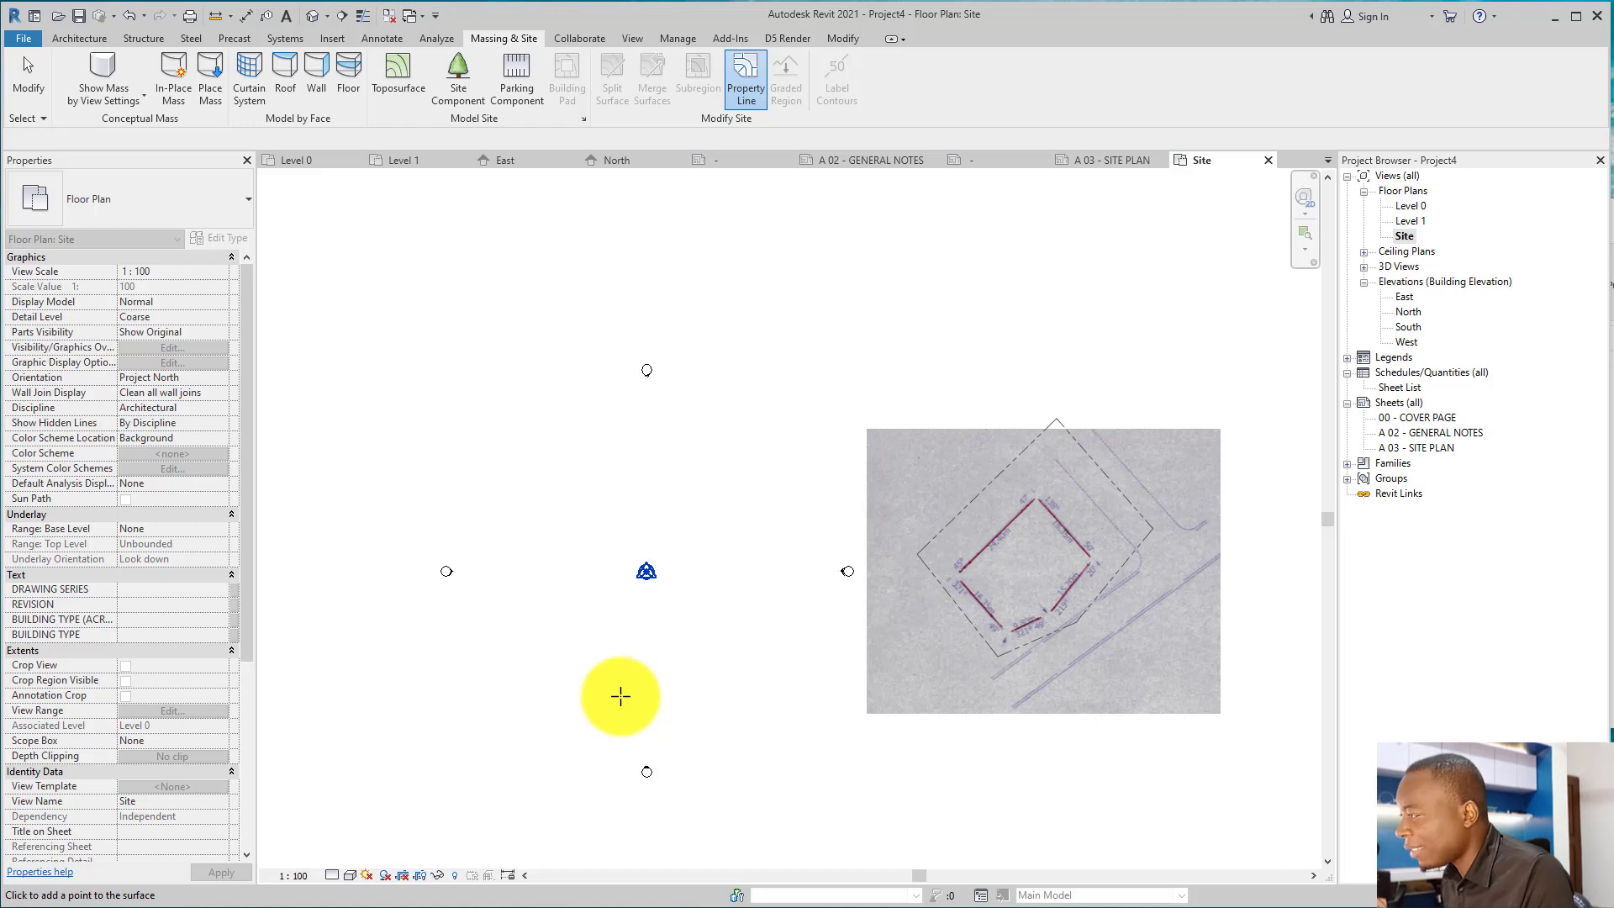
scroll(620, 696, up, 4)
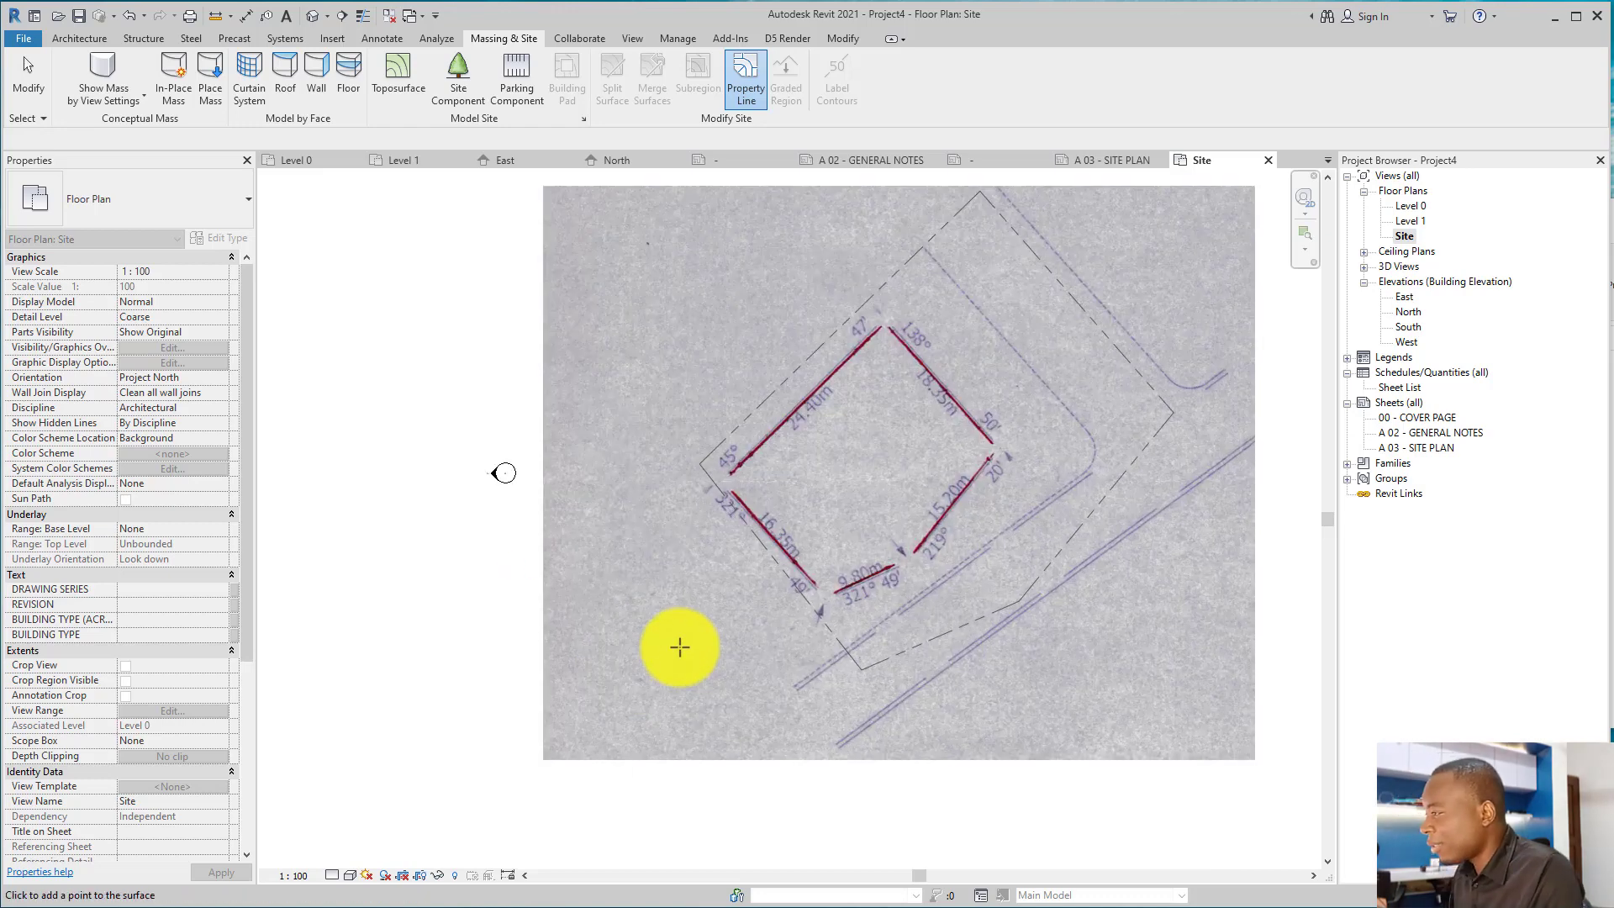
scroll(679, 647, up, 1)
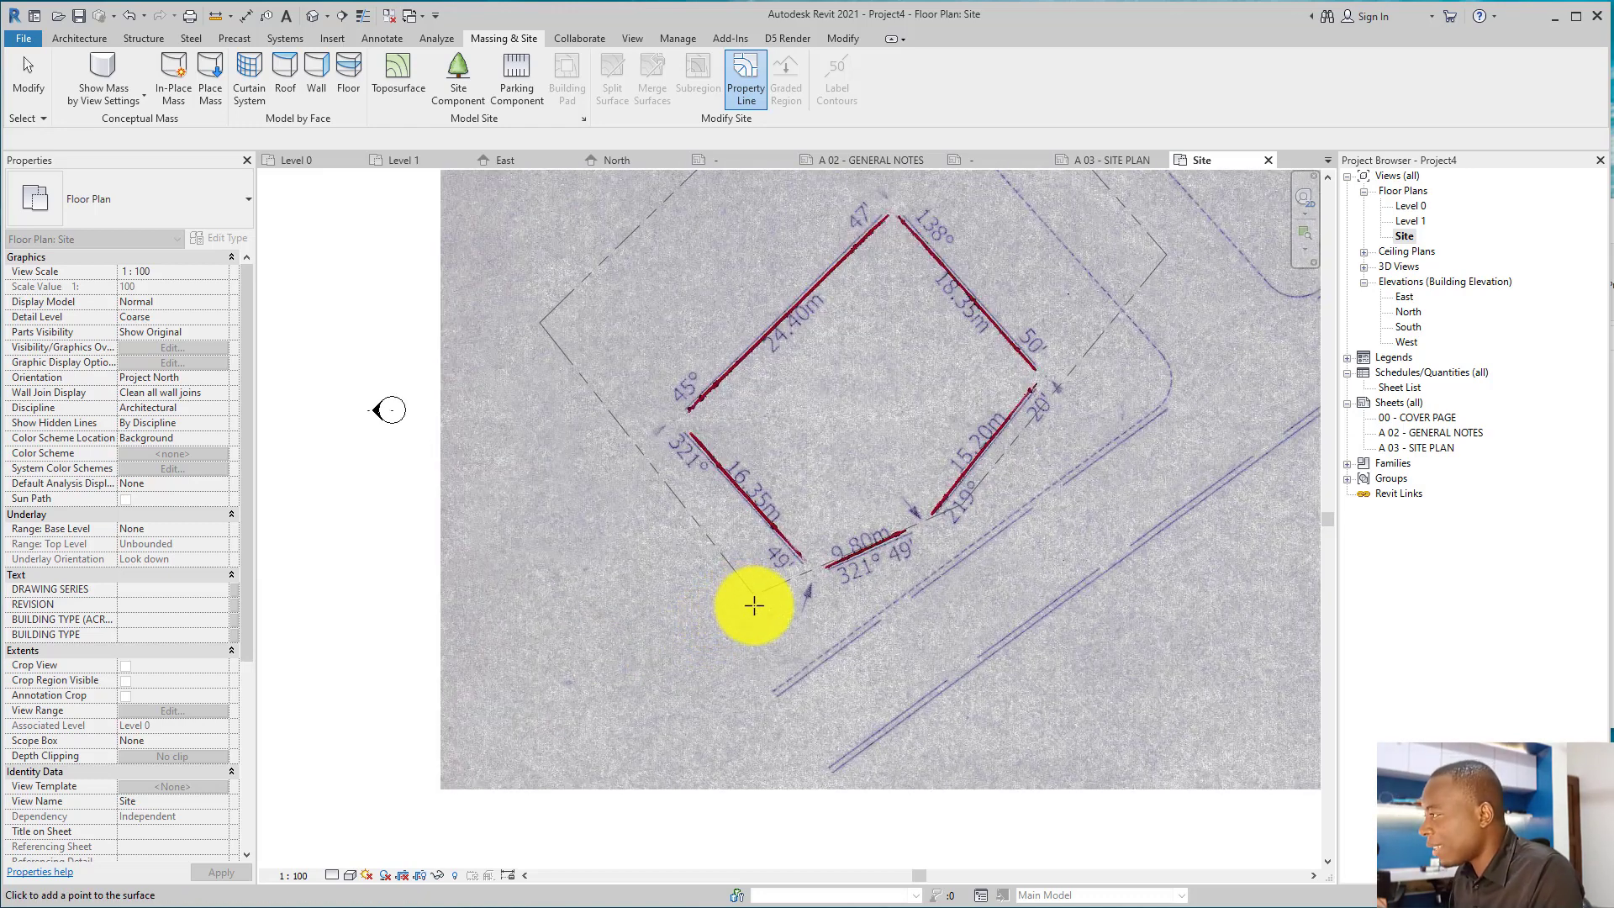
middle_drag(825, 591, 830, 695)
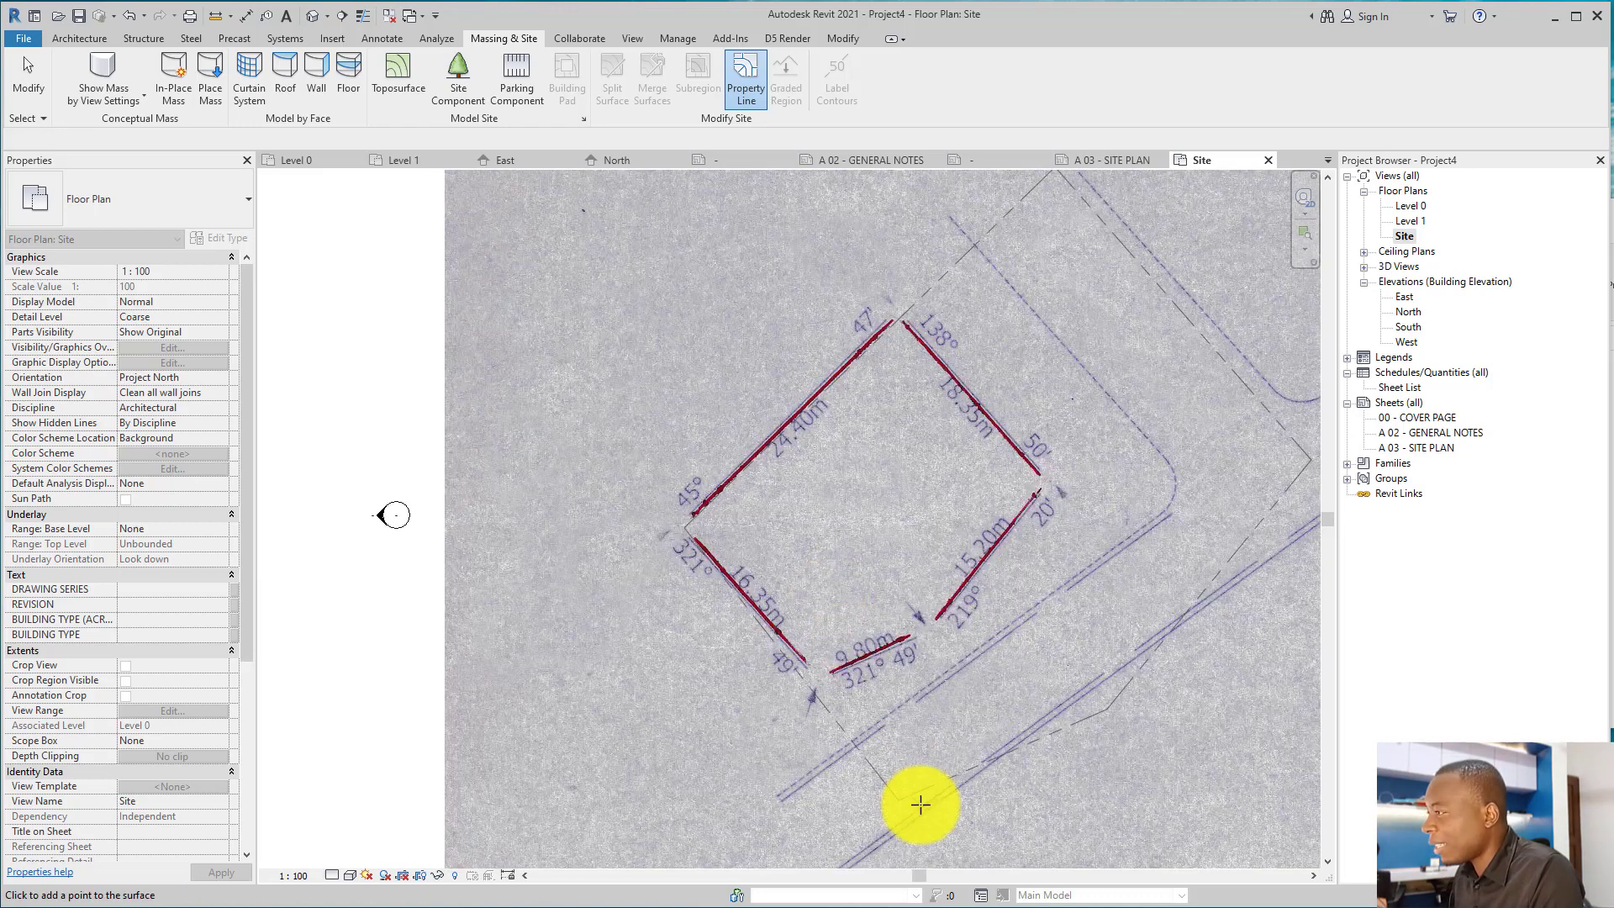
drag(921, 805, 671, 870)
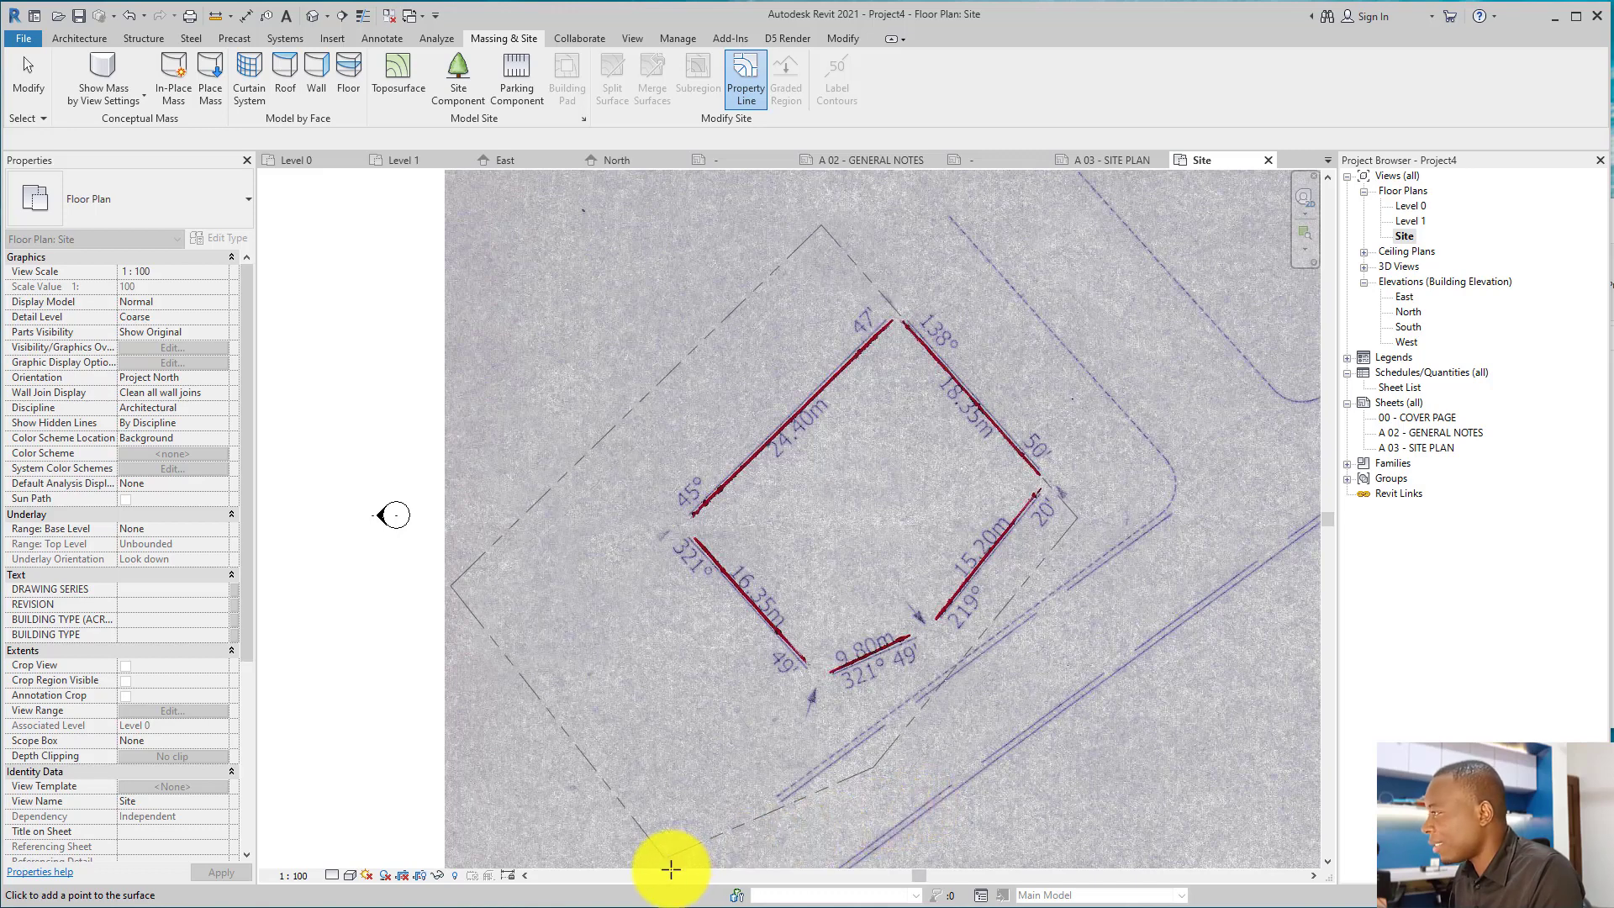
key(z)
key(f)
click(678, 620)
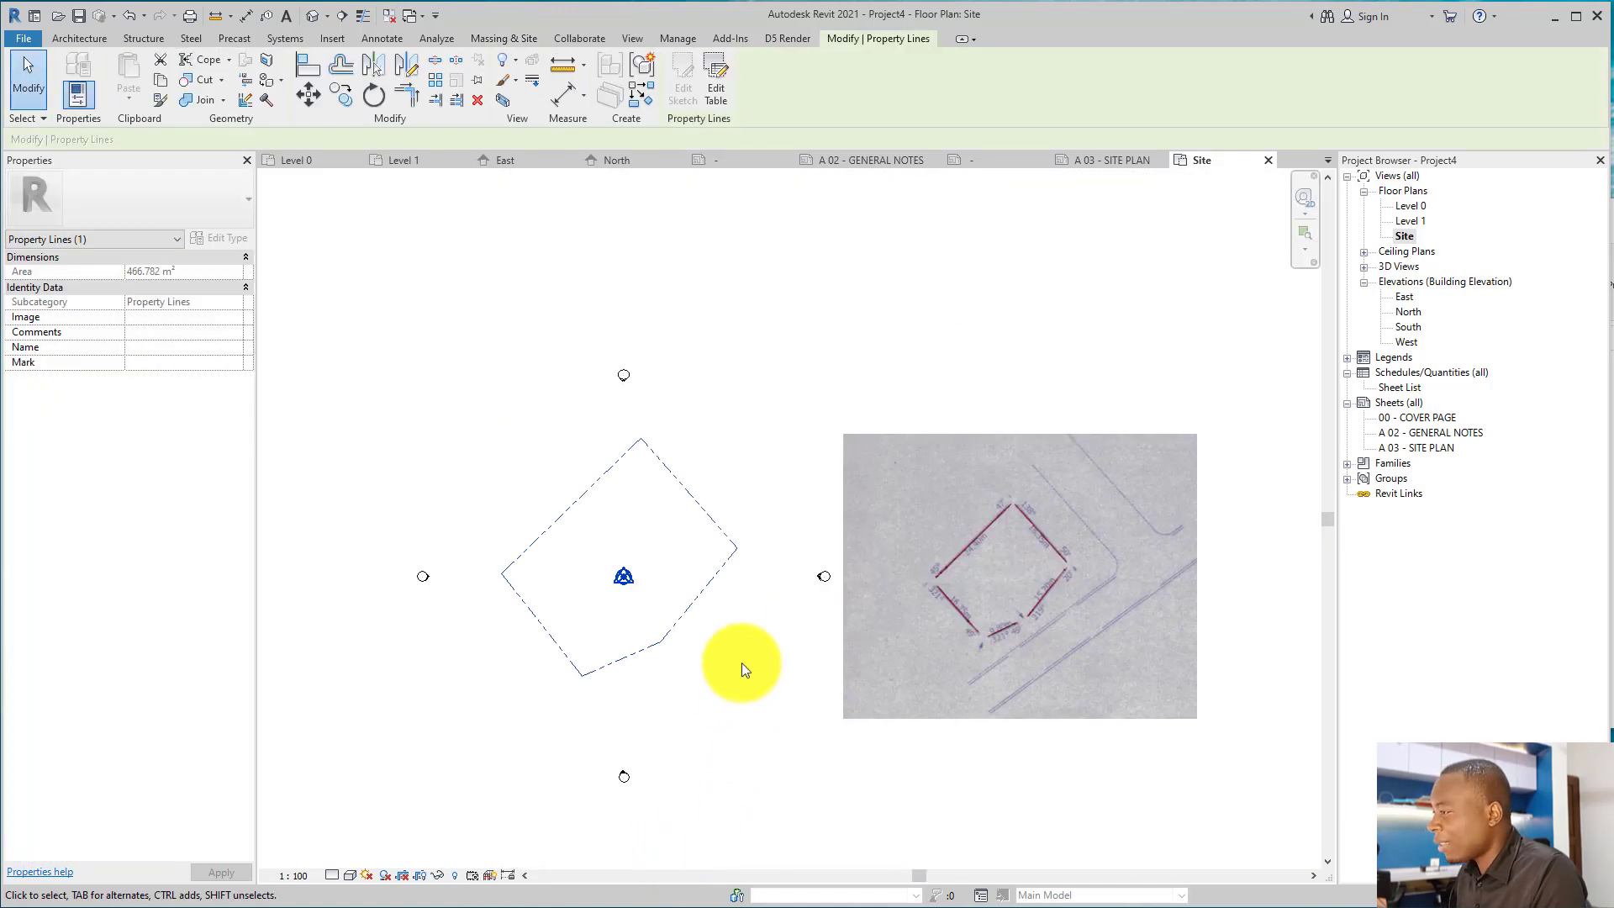
Place an aligned dimension along the upper-right property line.
click(744, 654)
scroll(744, 654, up, 3)
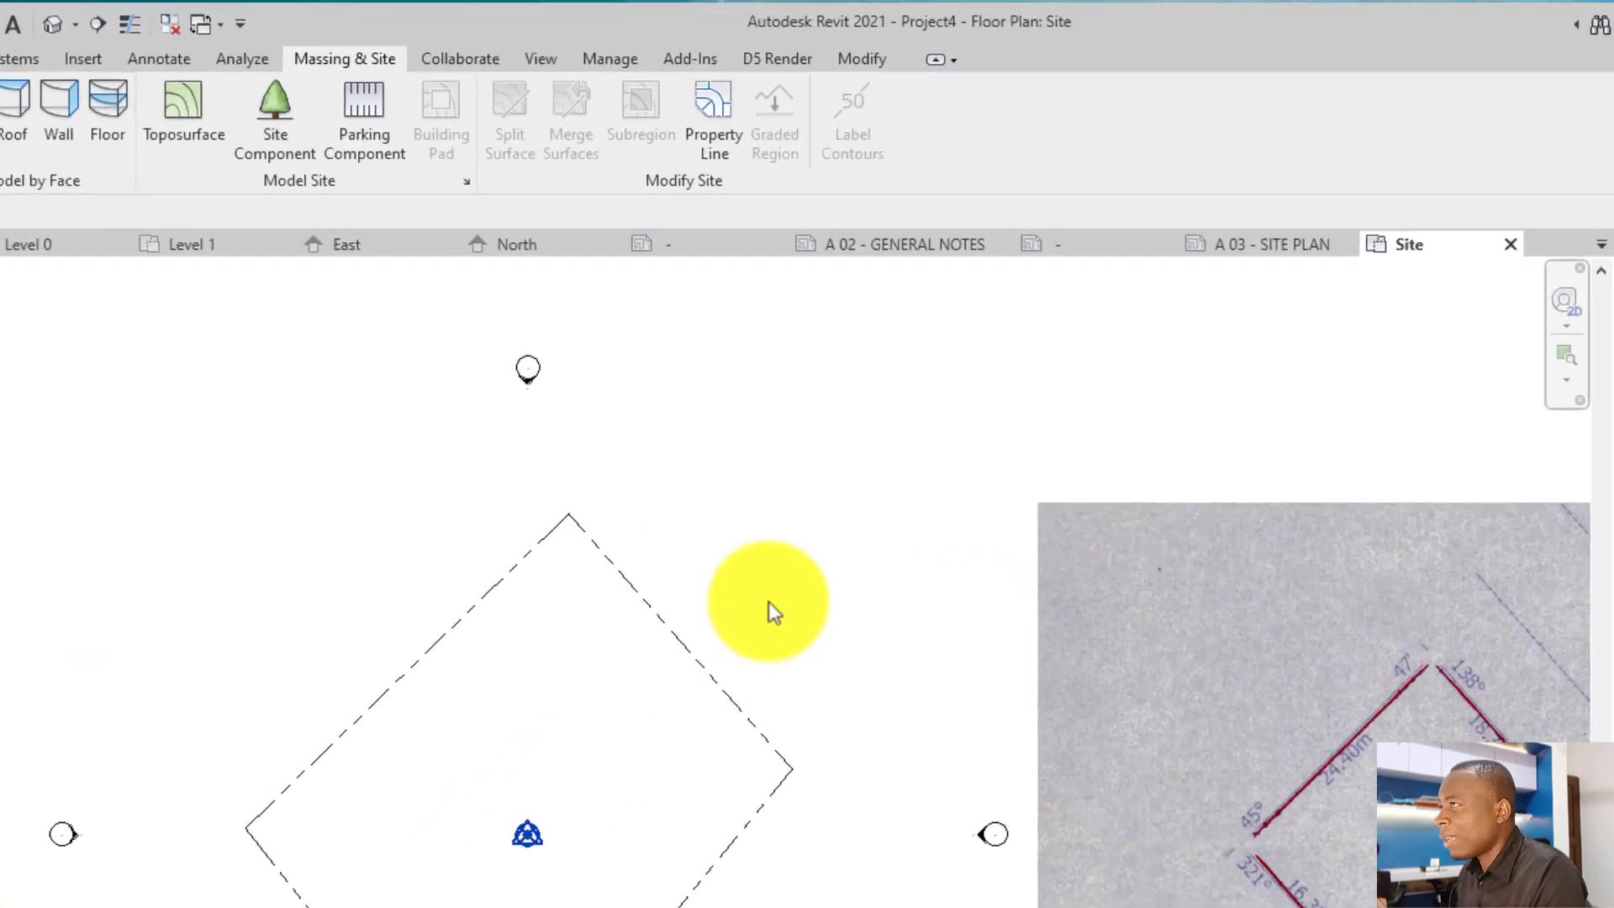
key(Escape)
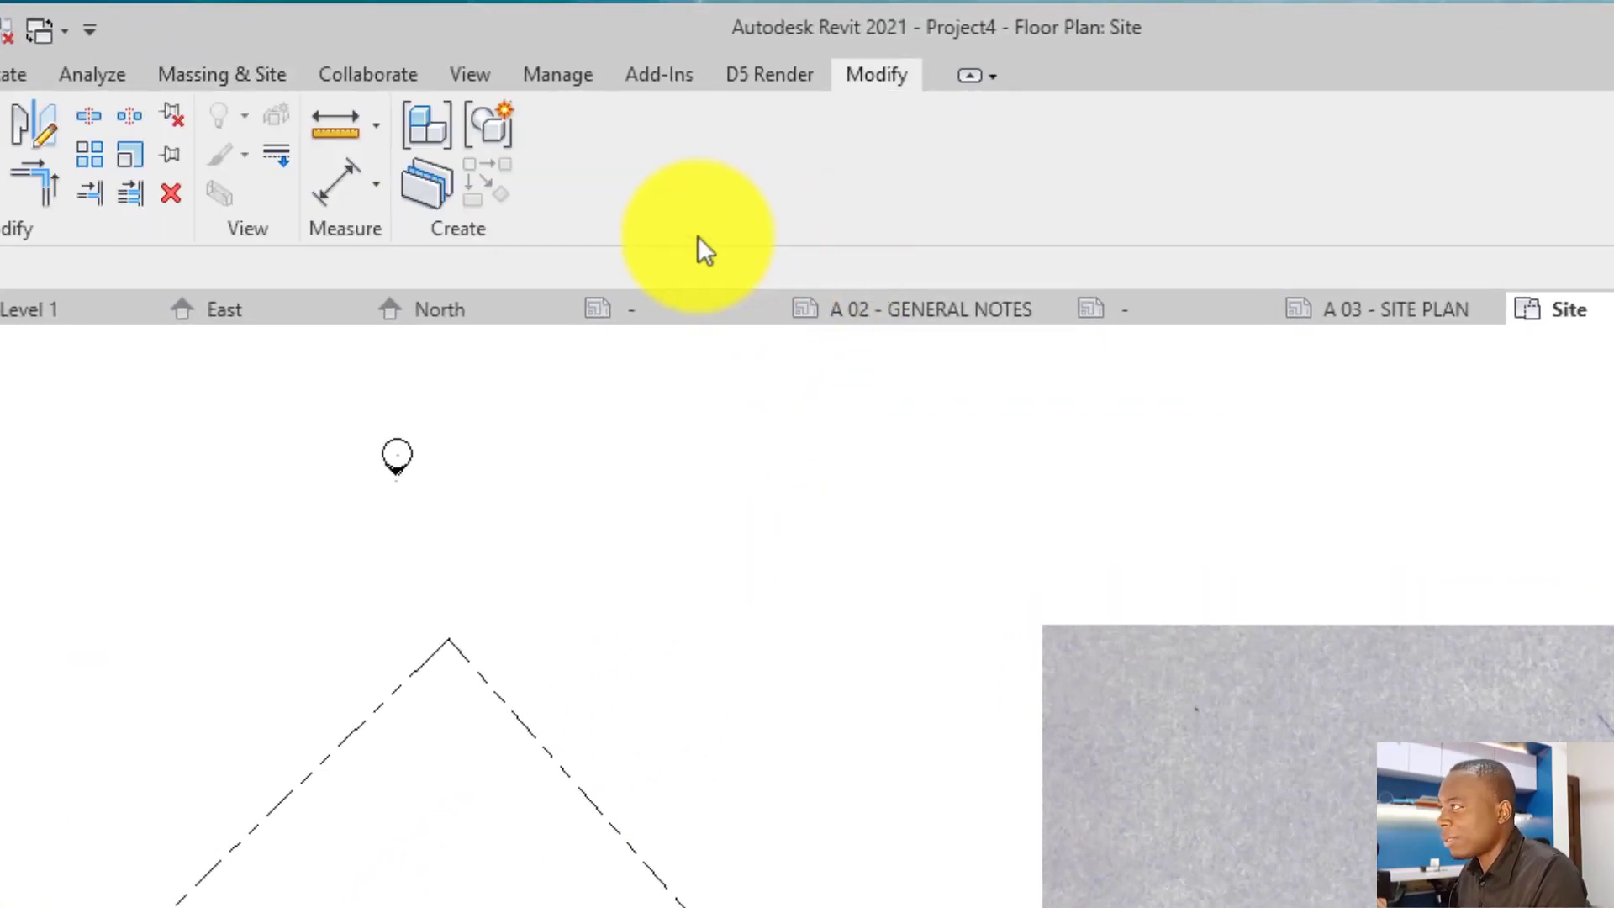
click(336, 184)
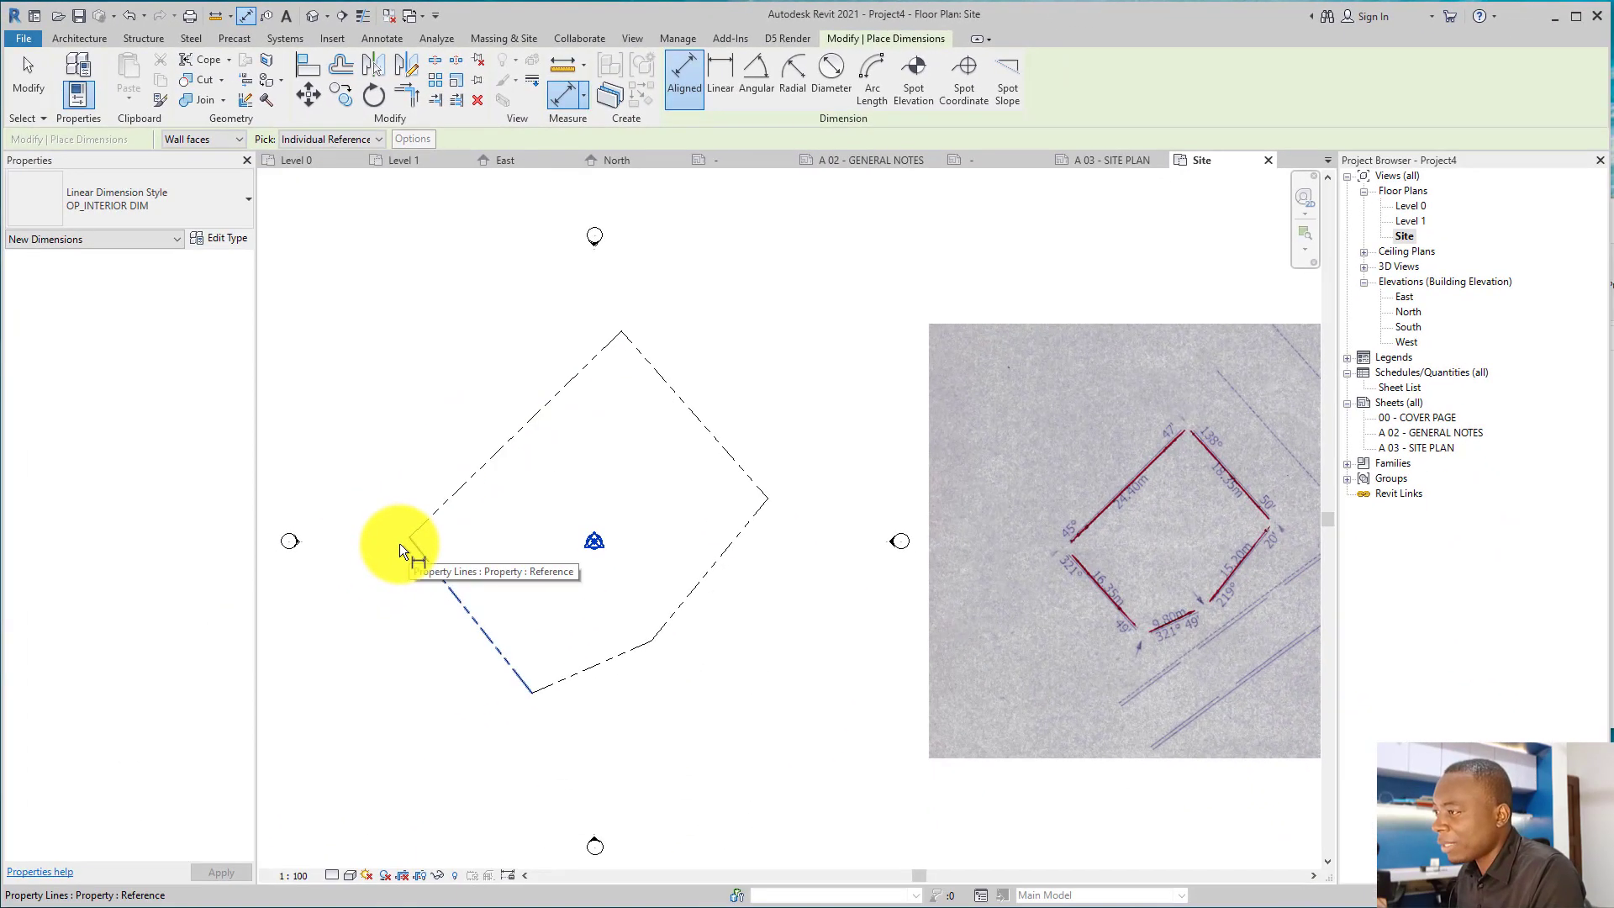
scroll(400, 543, up, 5)
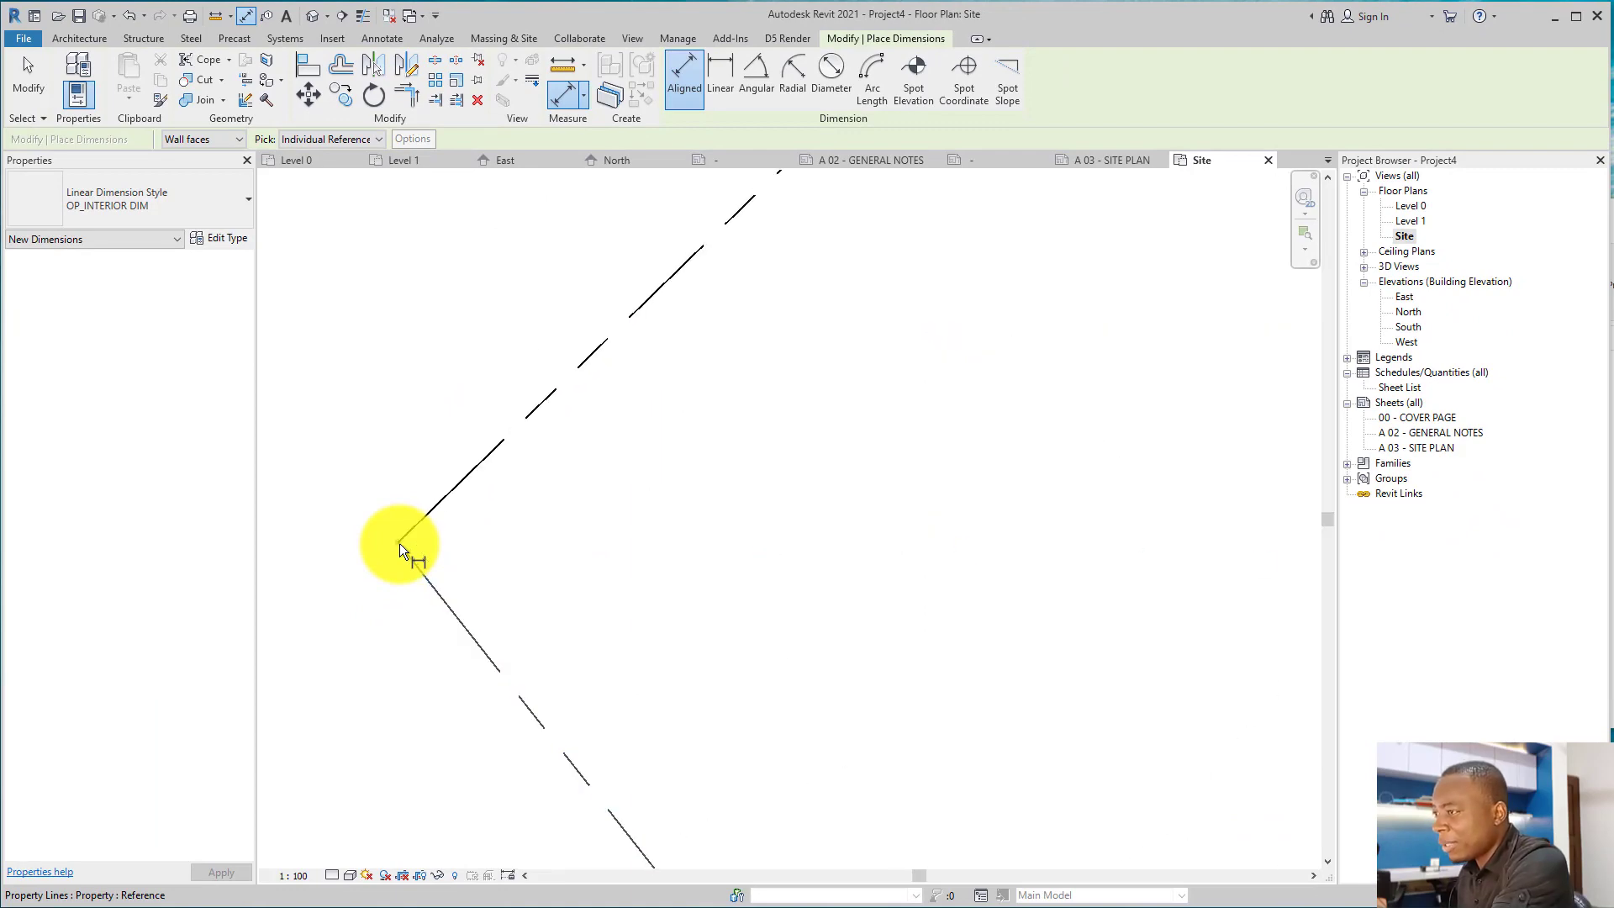
scroll(400, 543, down, 5)
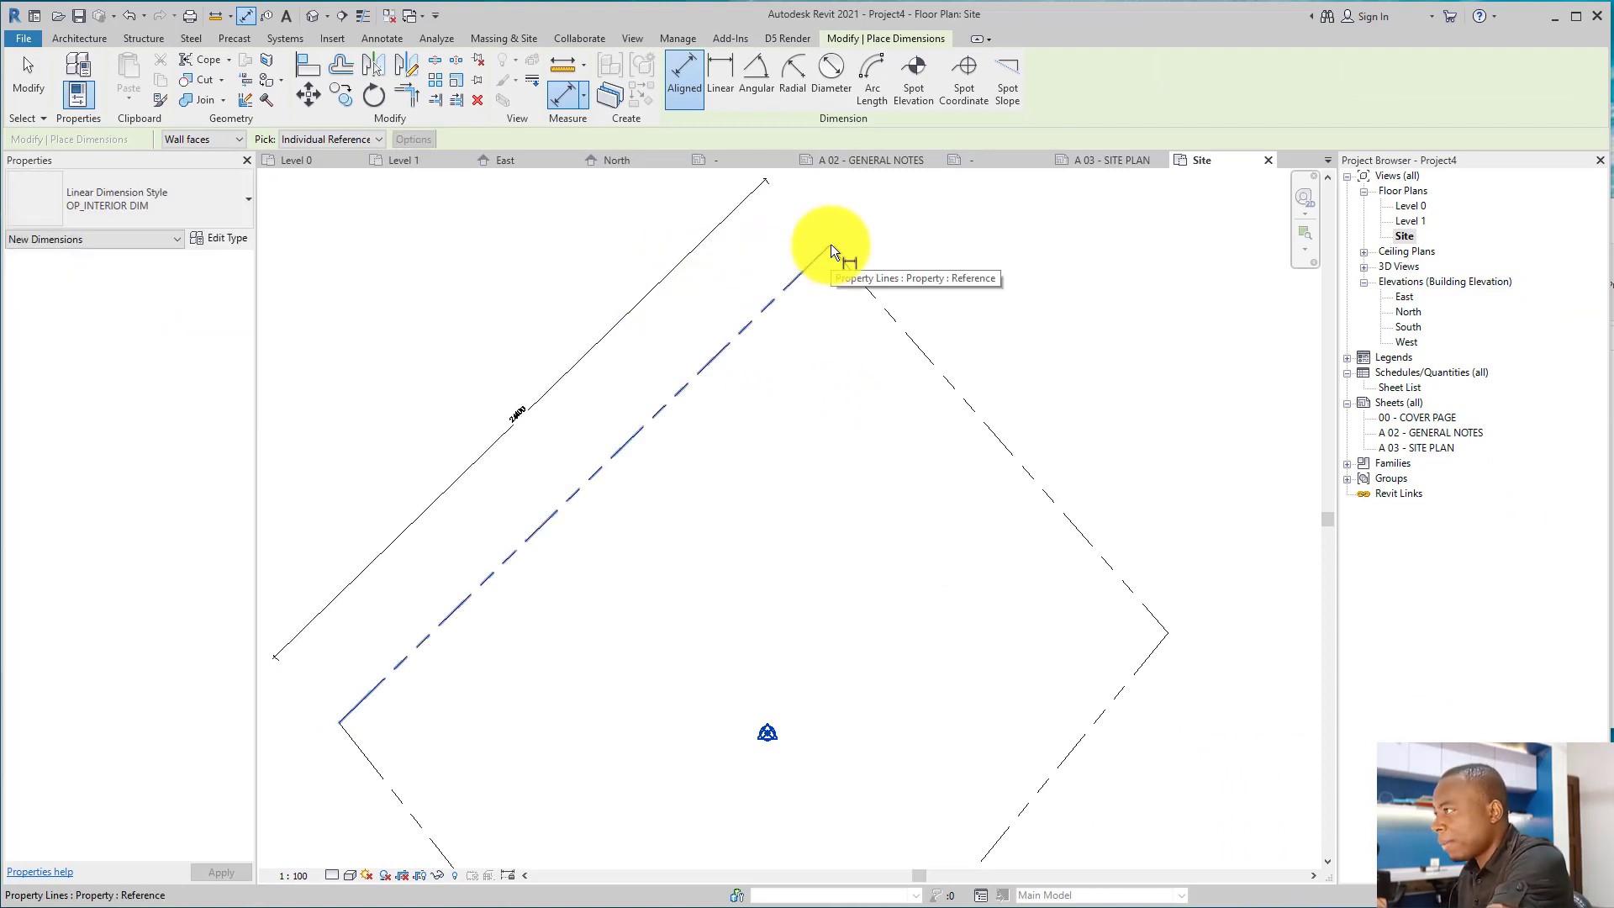
click(831, 244)
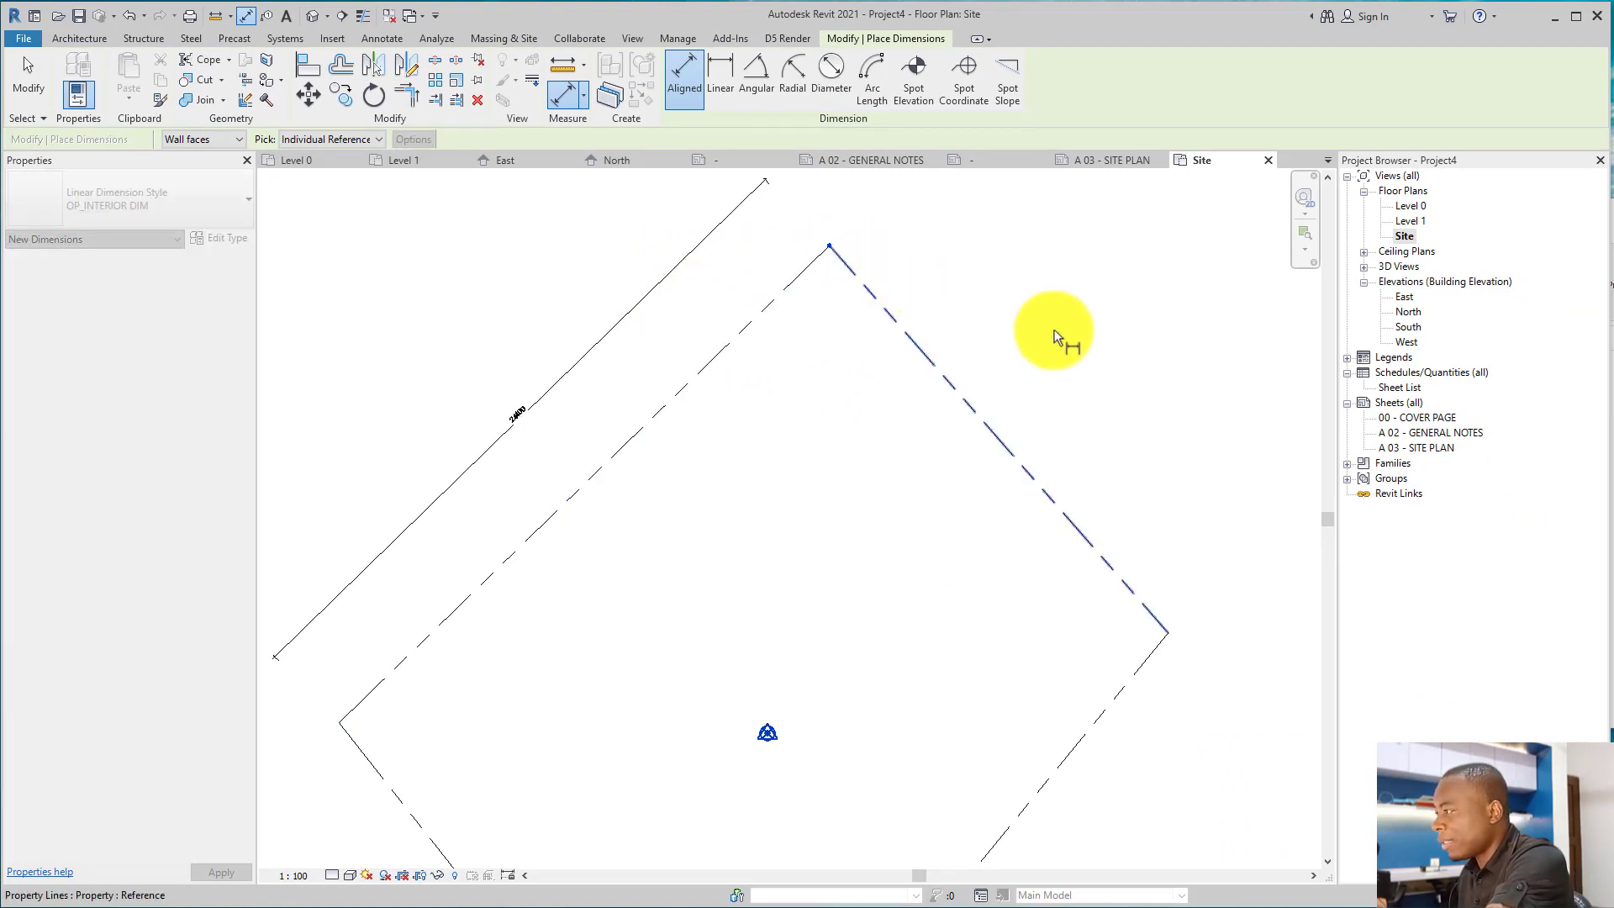
click(1189, 383)
Pan and zoom the plan to compare the dimensioned boundary with the plot image.
scroll(1188, 382, down, 3)
middle_drag(1188, 382, 1202, 395)
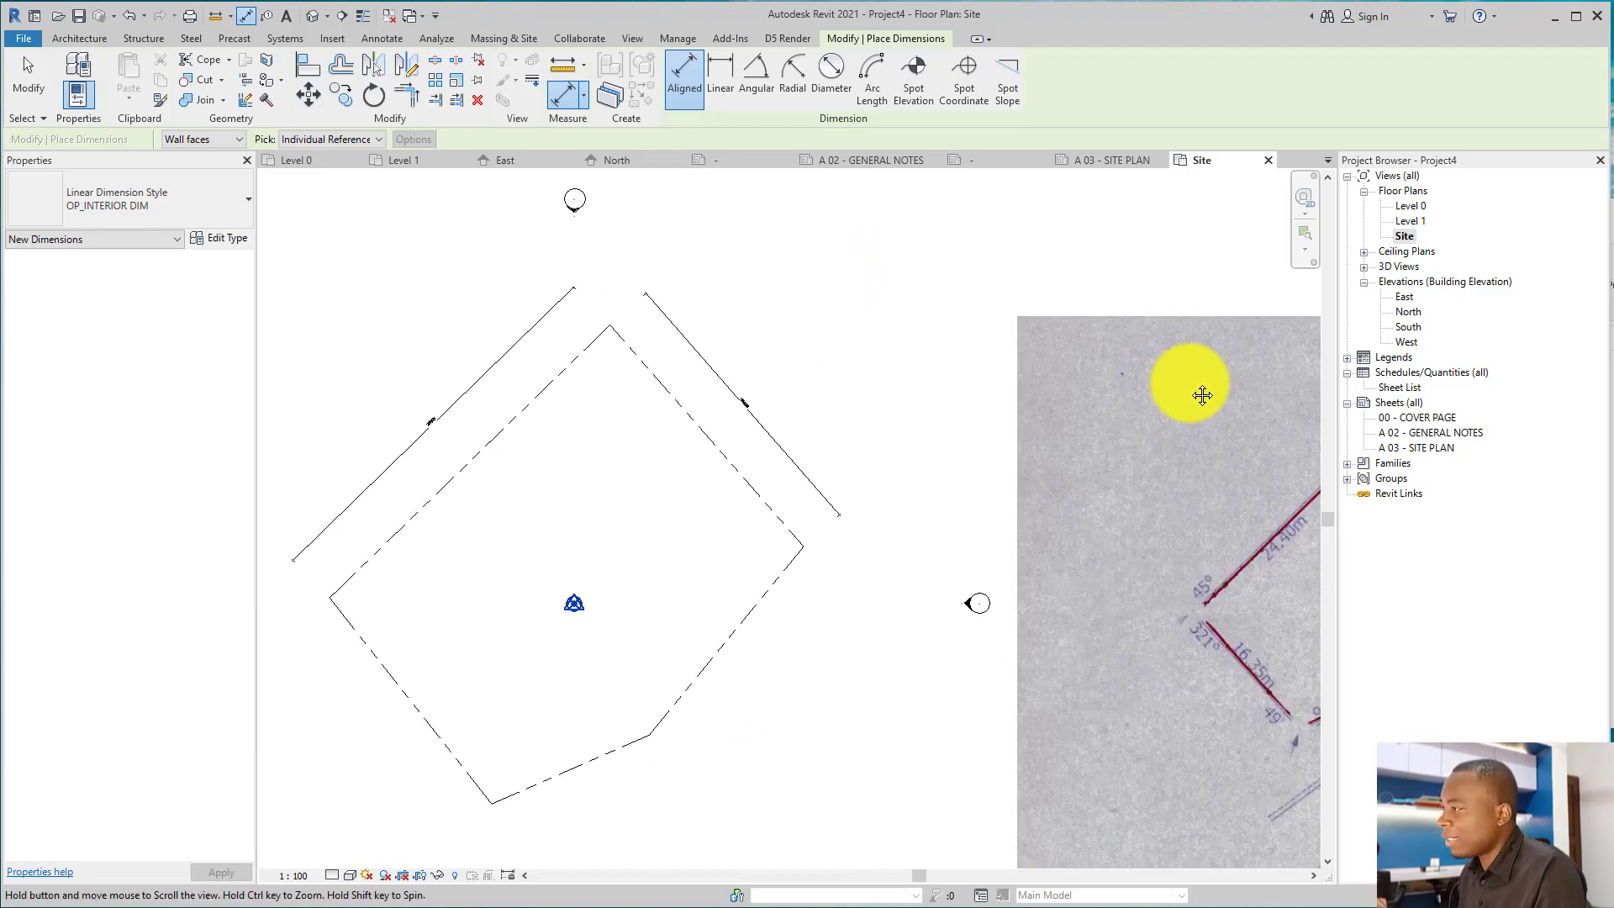
scroll(1202, 395, up, 5)
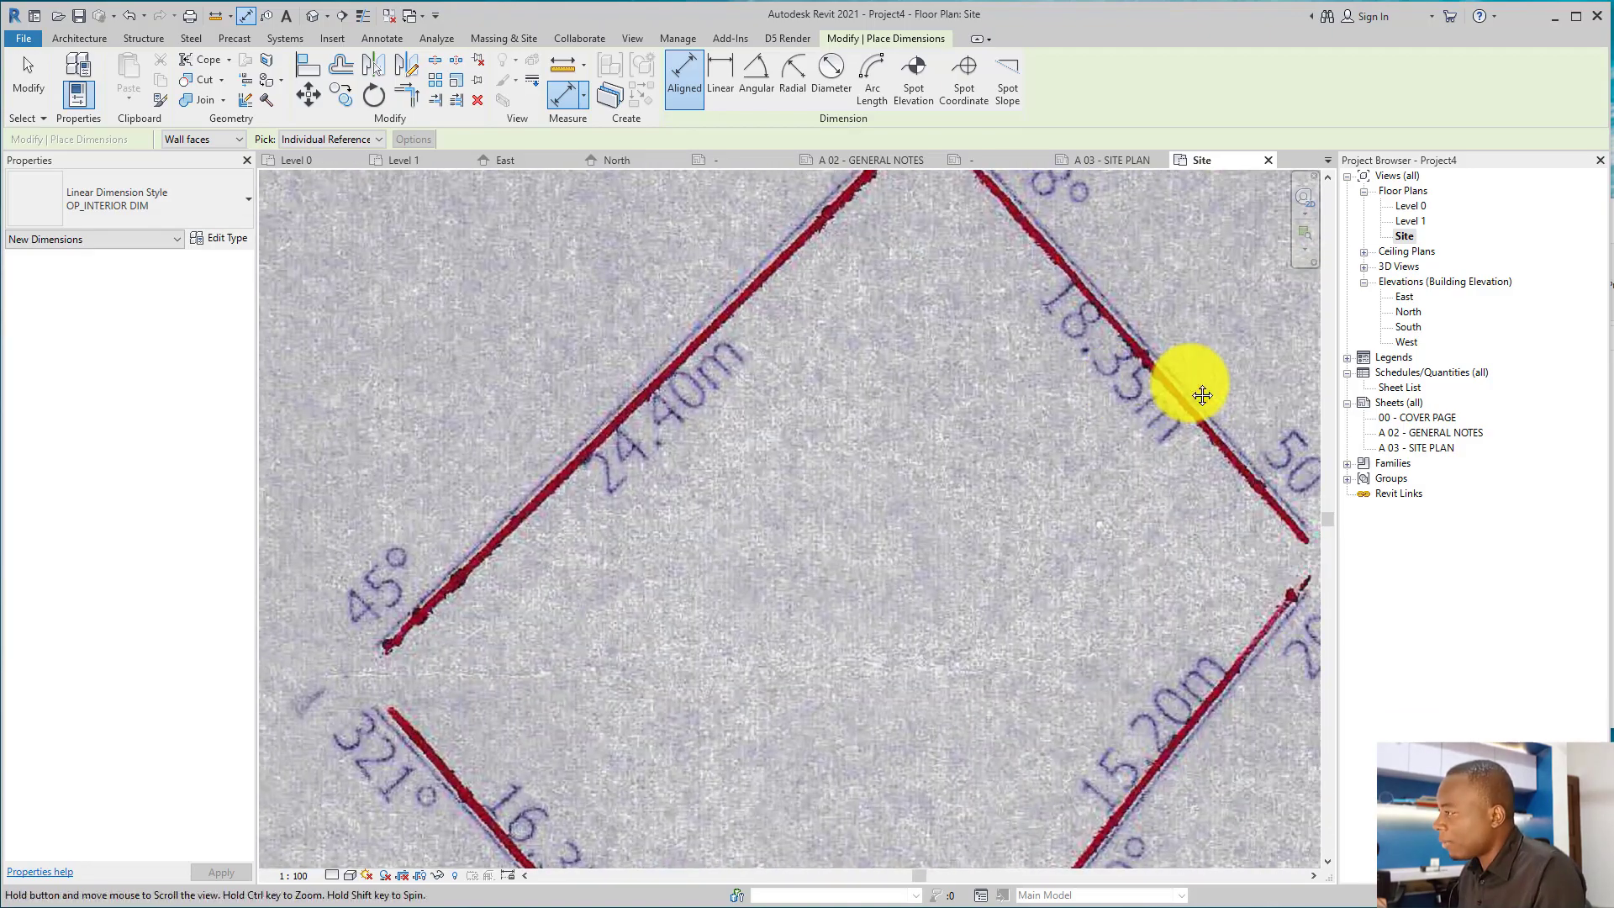
scroll(1193, 387, down, 5)
scroll(973, 401, up, 3)
scroll(974, 401, down, 3)
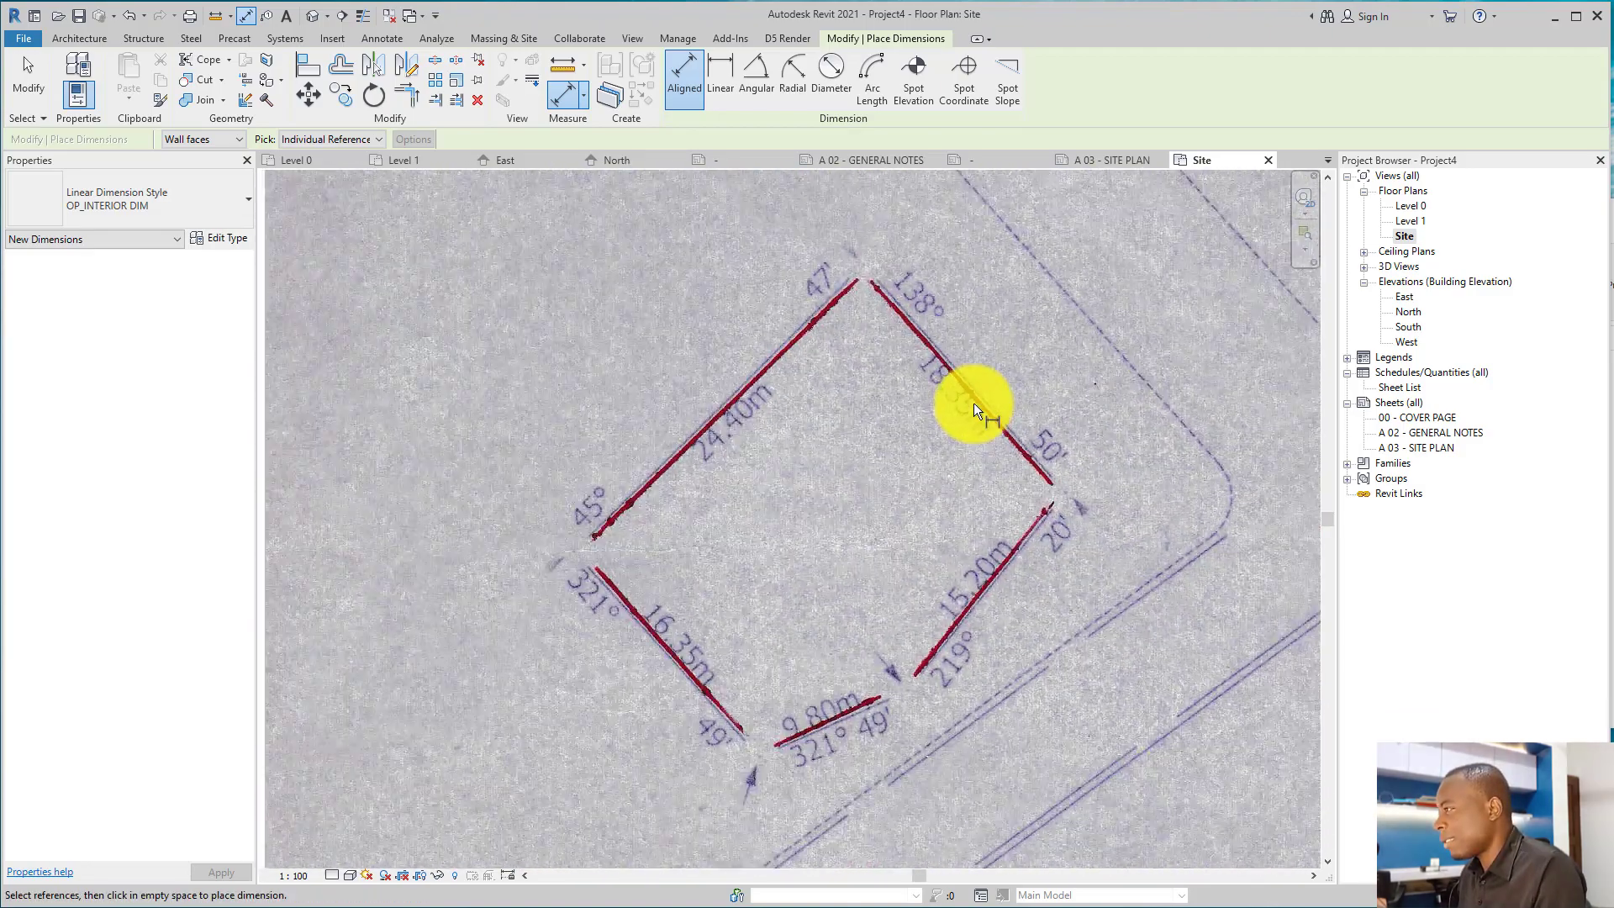
scroll(973, 402, down, 3)
scroll(974, 402, up, 6)
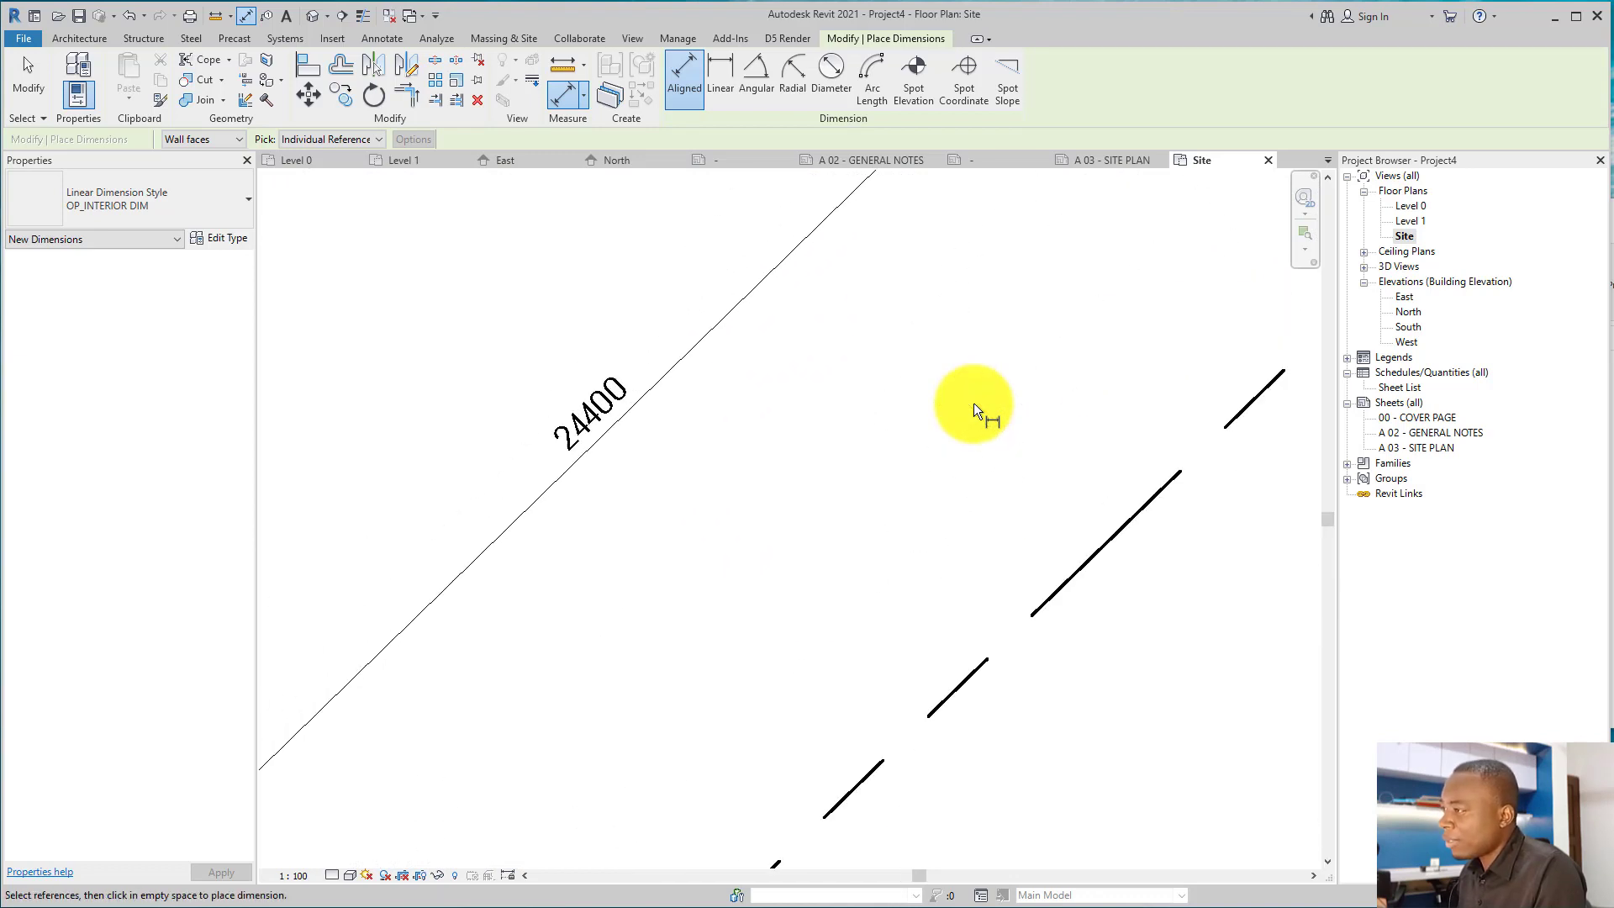
scroll(973, 402, up, 1)
scroll(973, 402, down, 3)
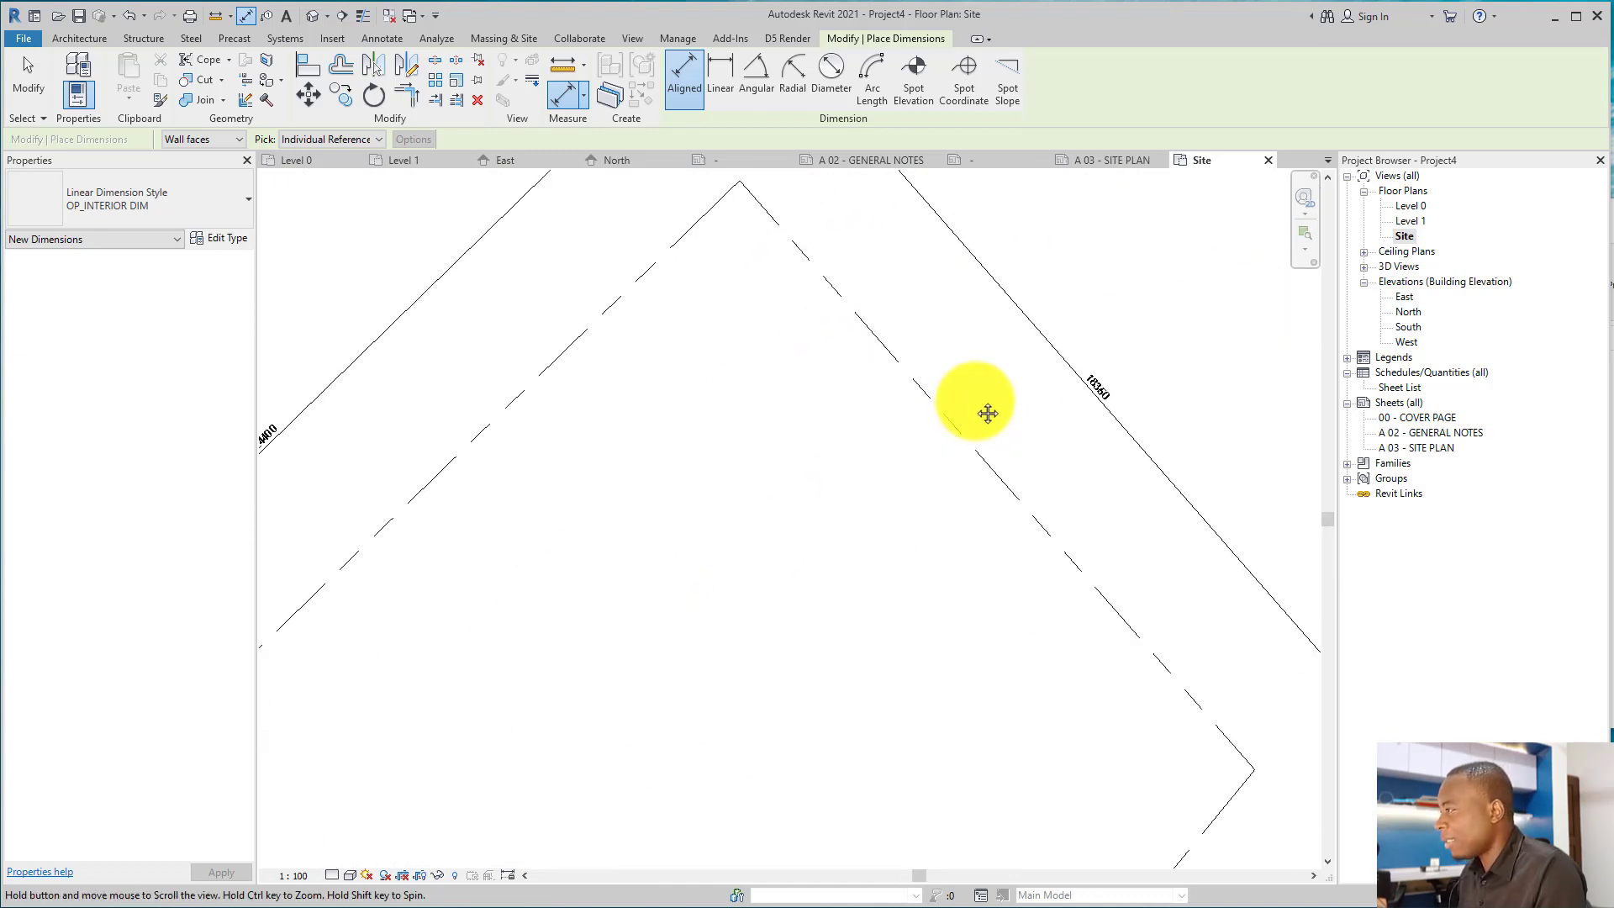
scroll(977, 396, up, 4)
scroll(977, 396, down, 5)
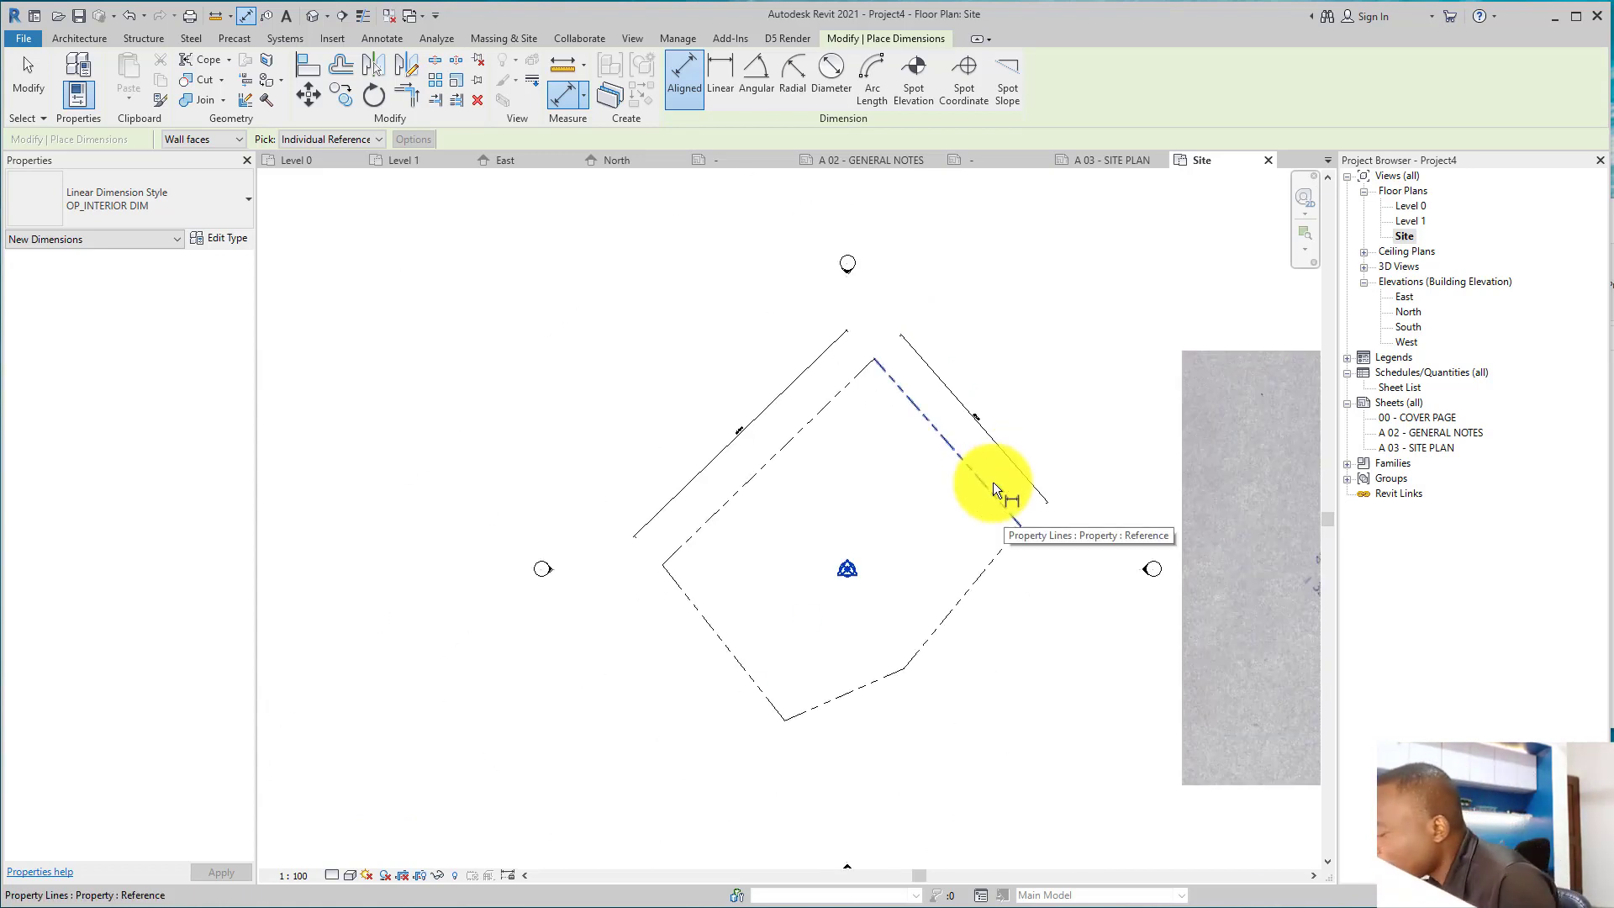
scroll(992, 482, down, 3)
Open the Level 1, Site and Level 0 floor plans from the Project Browser.
key(ctrl+Tab)
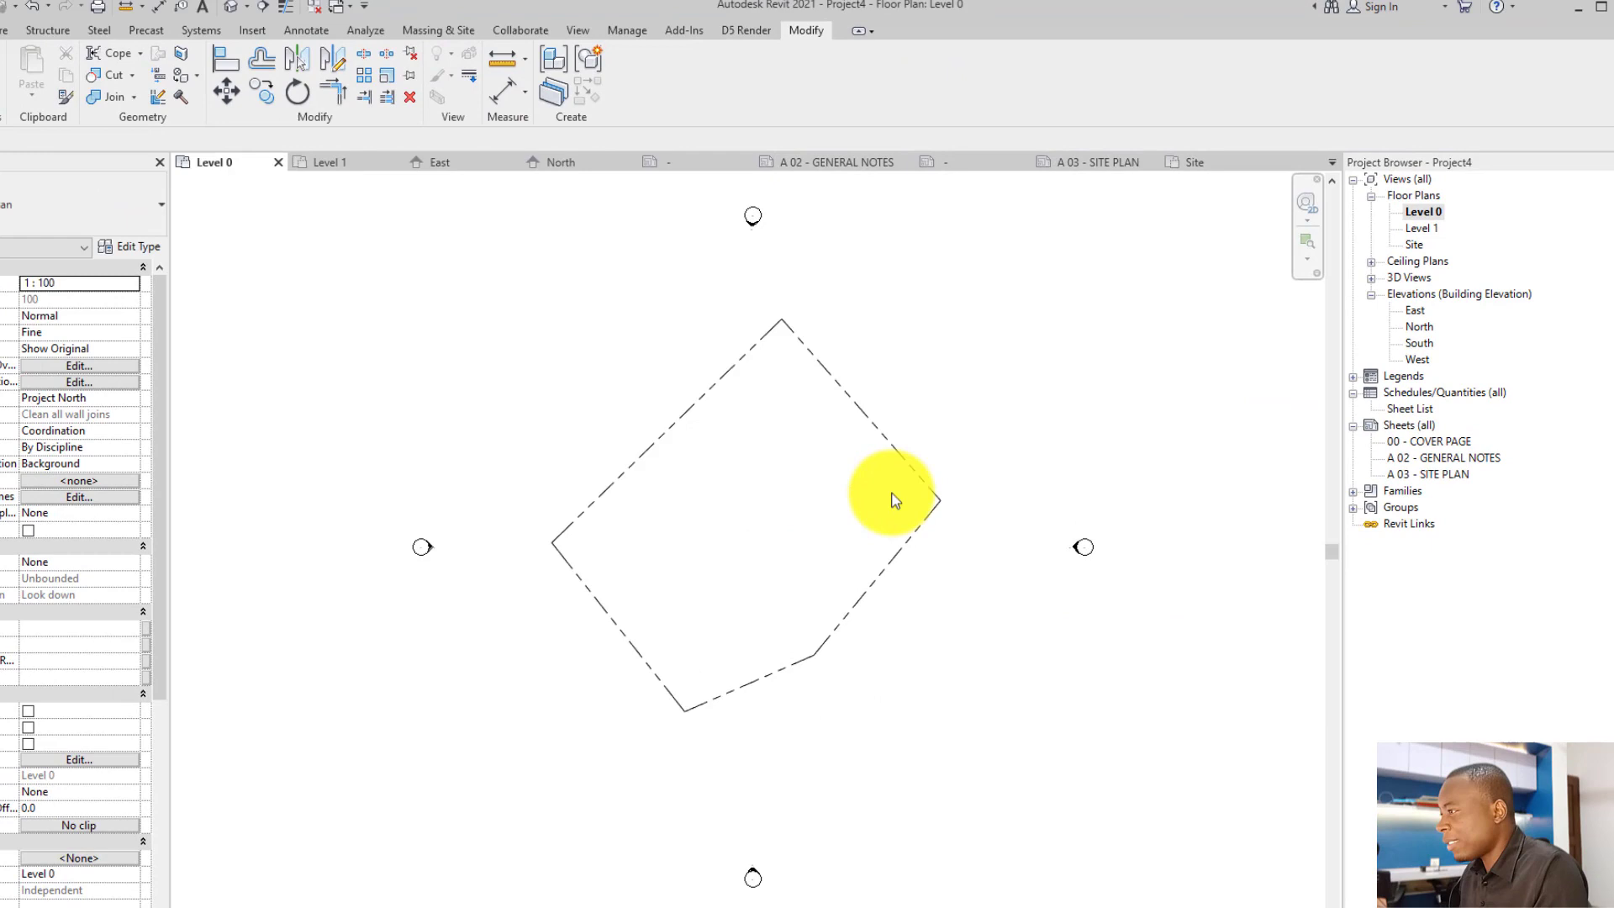
double_click(1421, 227)
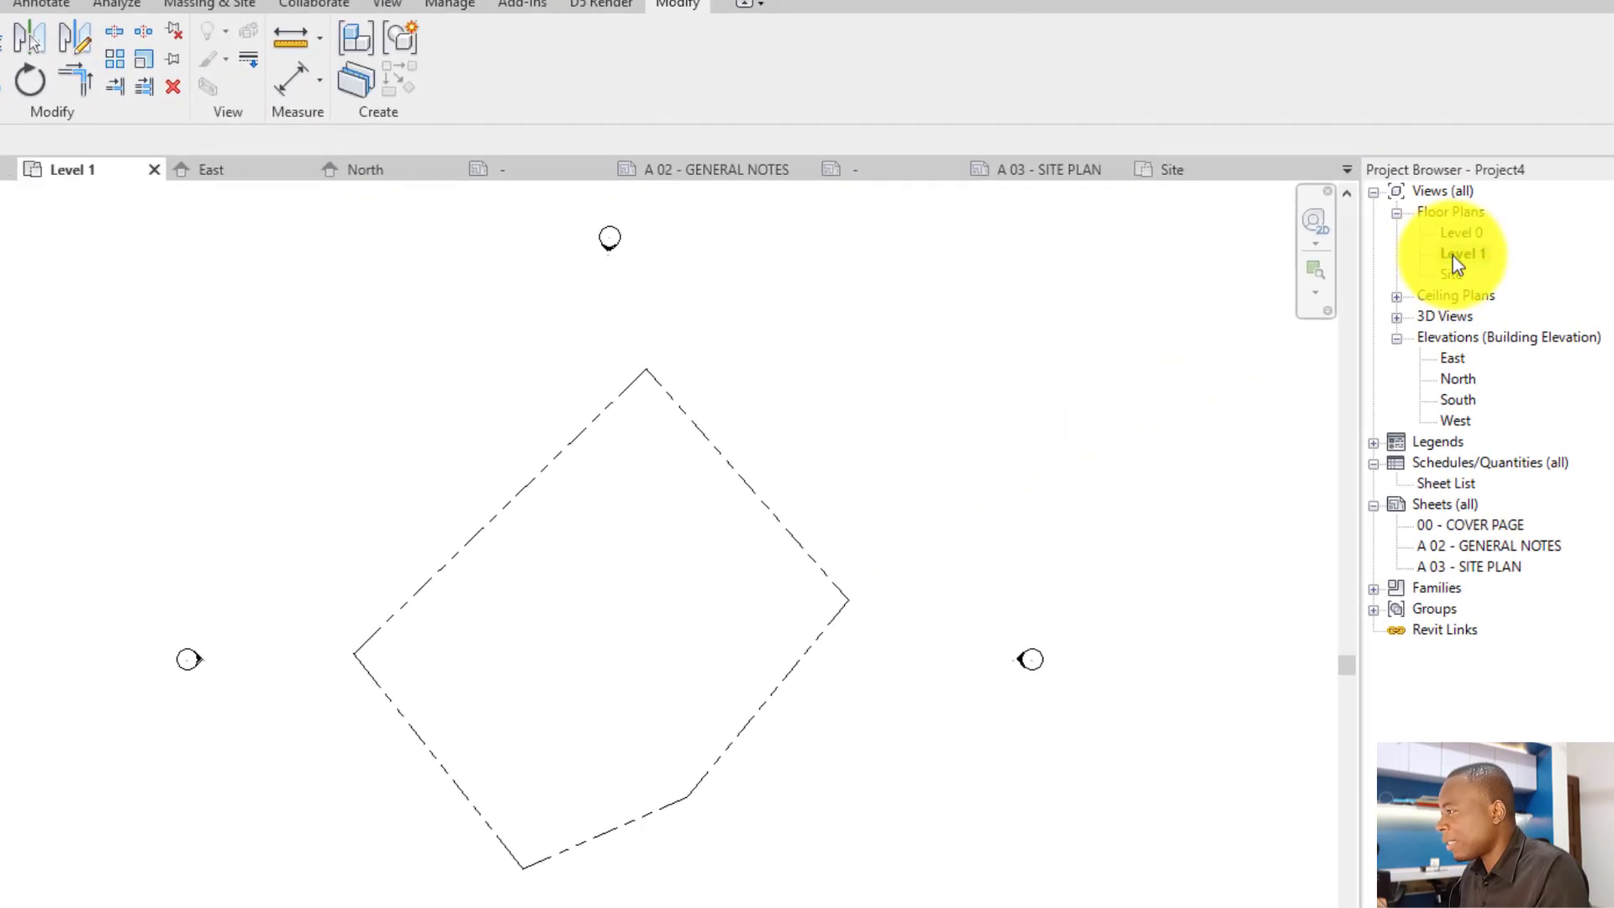
double_click(1452, 276)
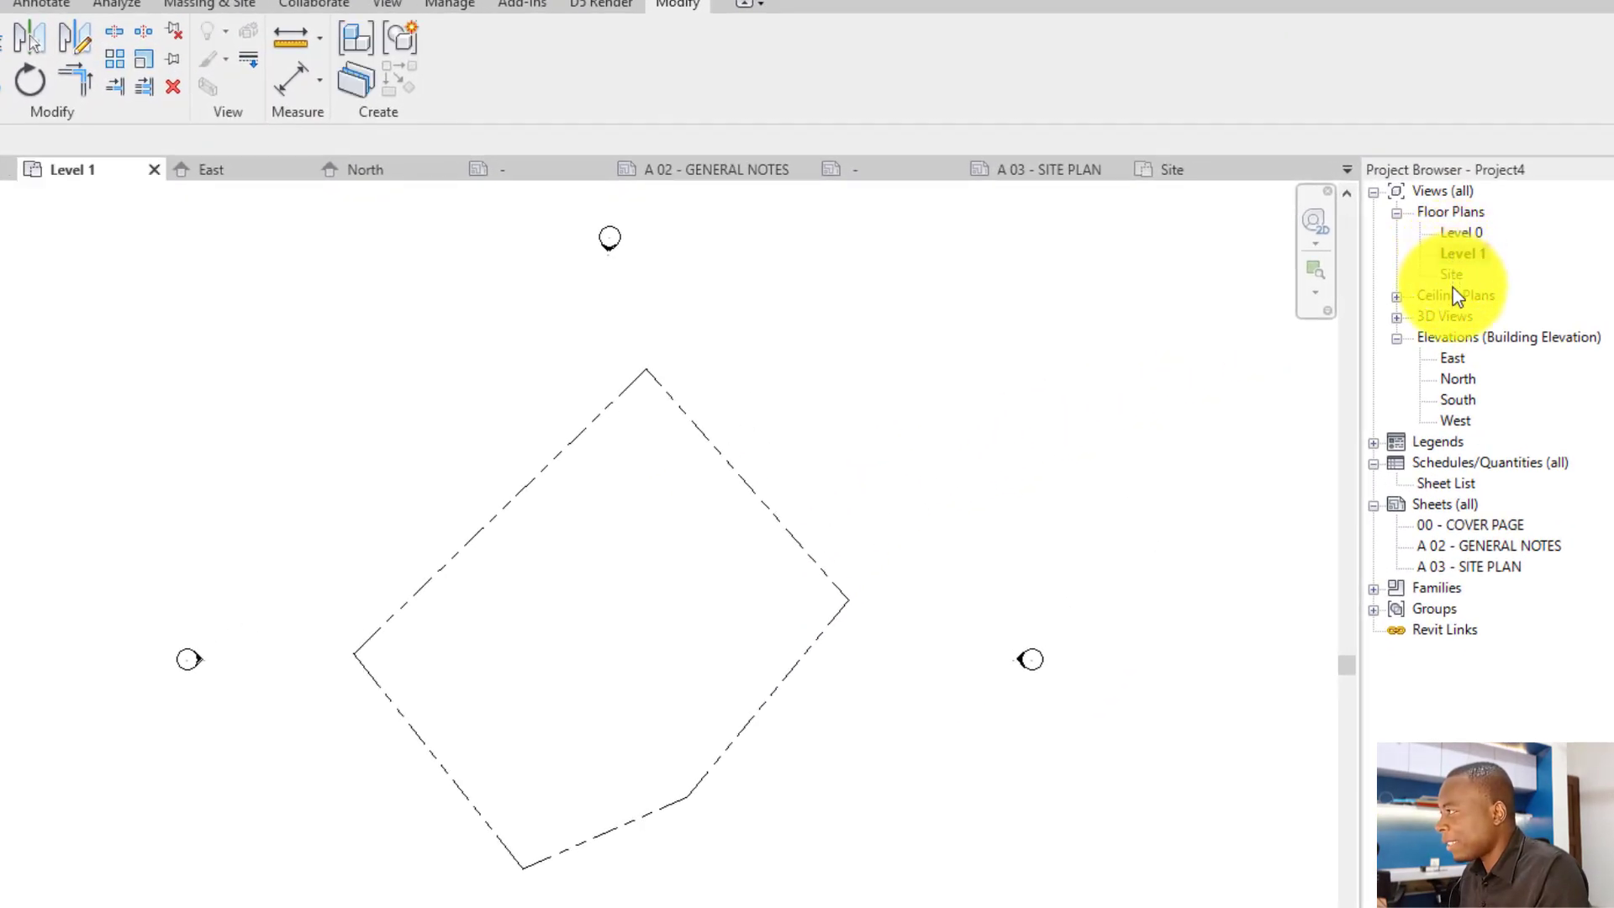
double_click(1461, 237)
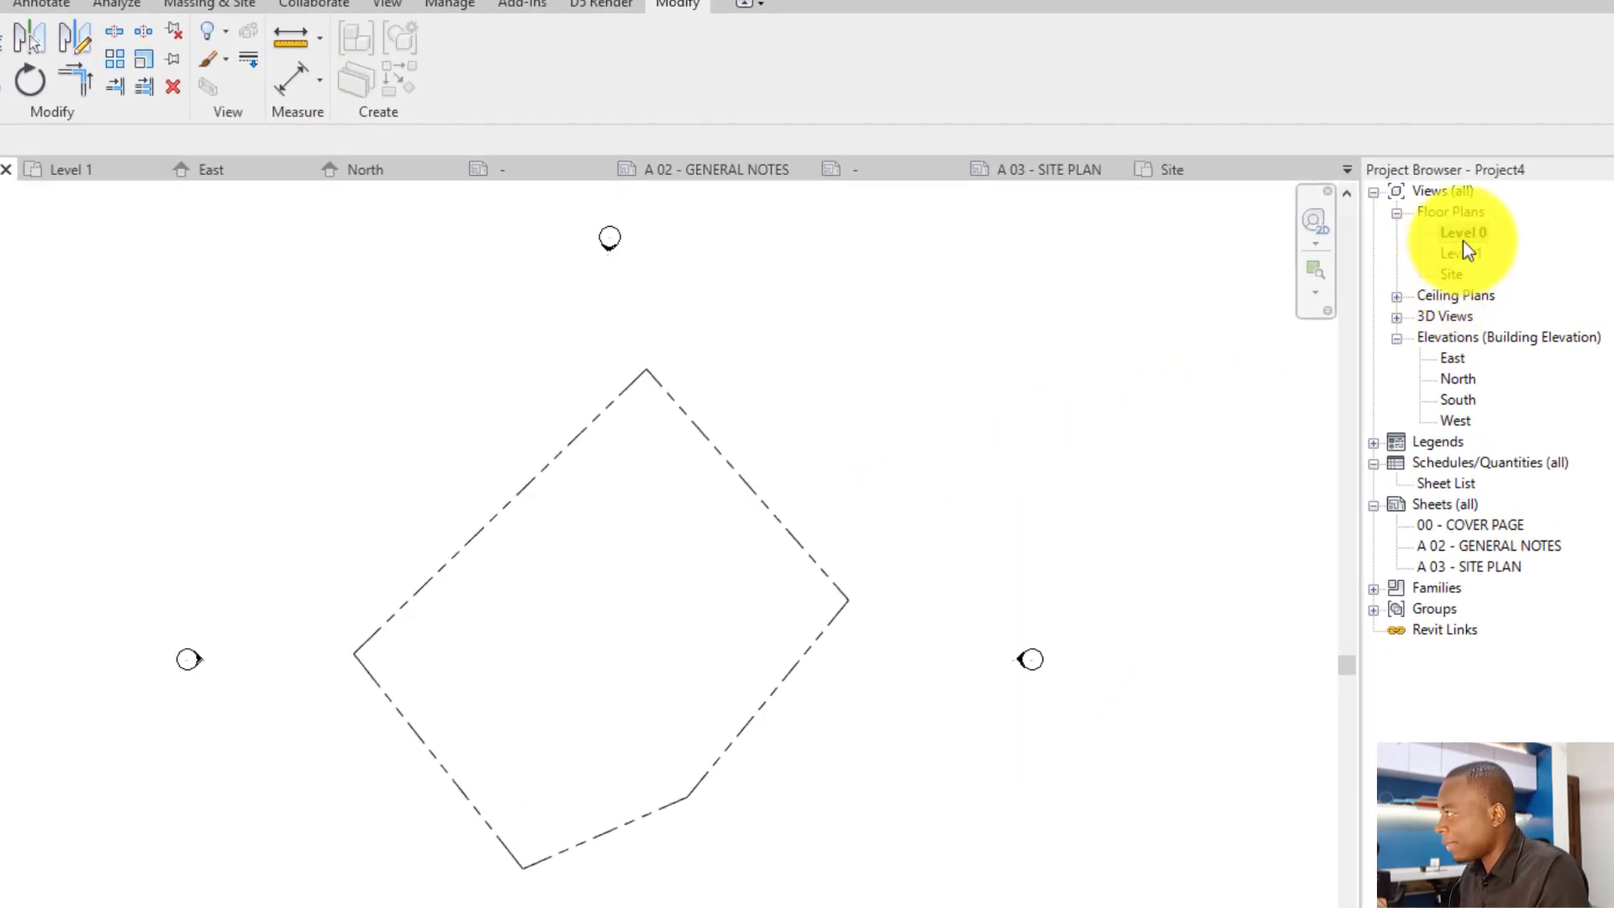
scroll(1047, 493, down, 1)
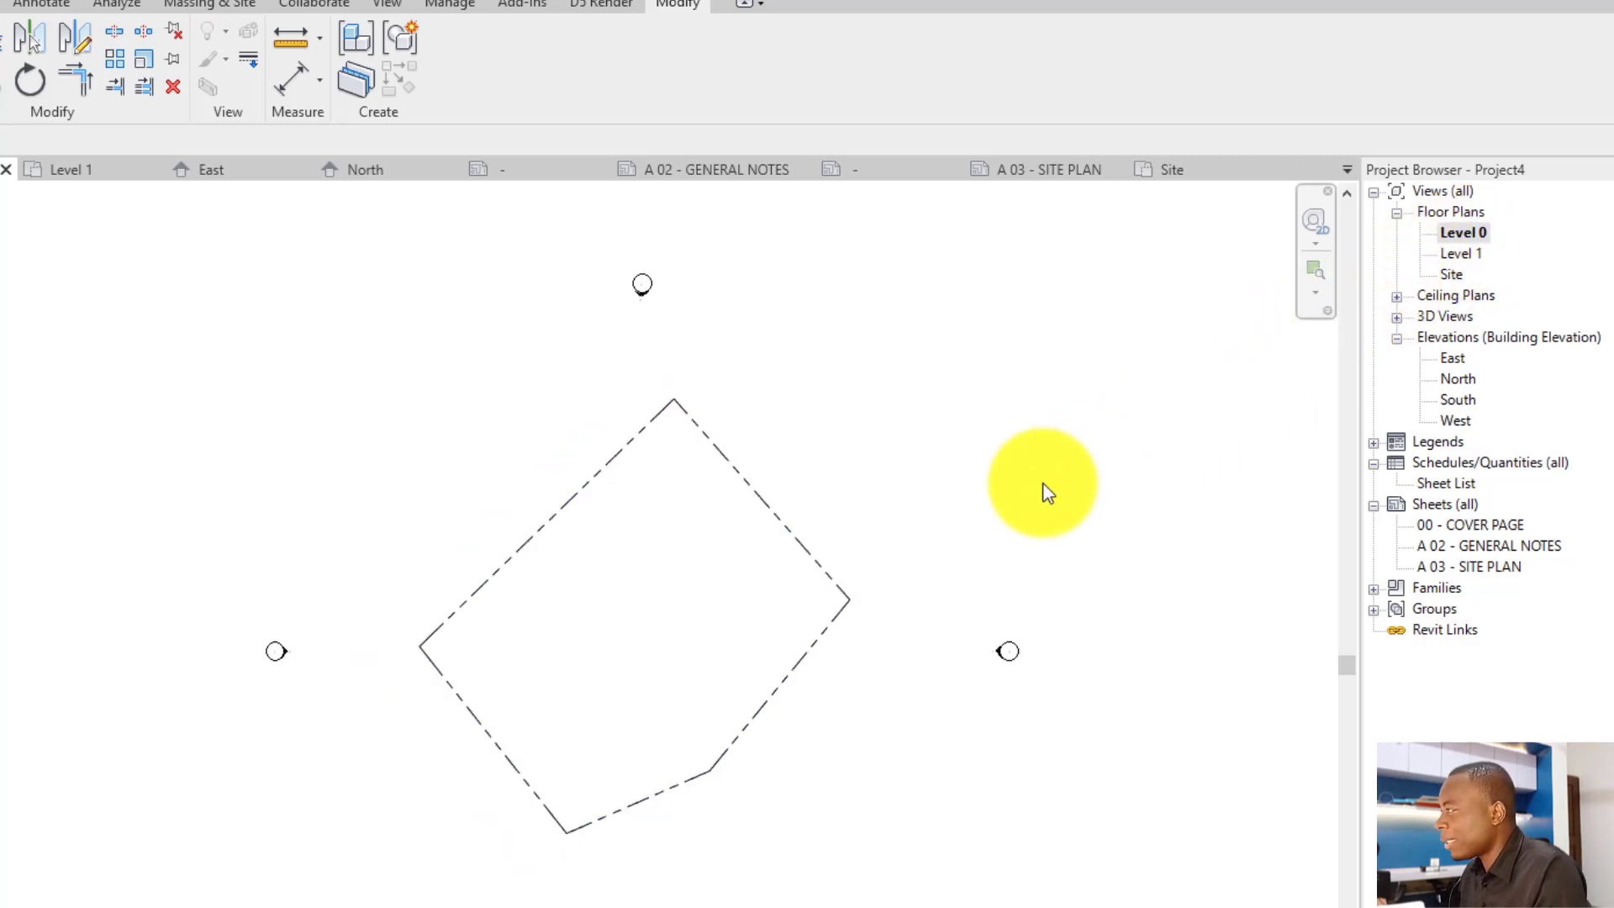